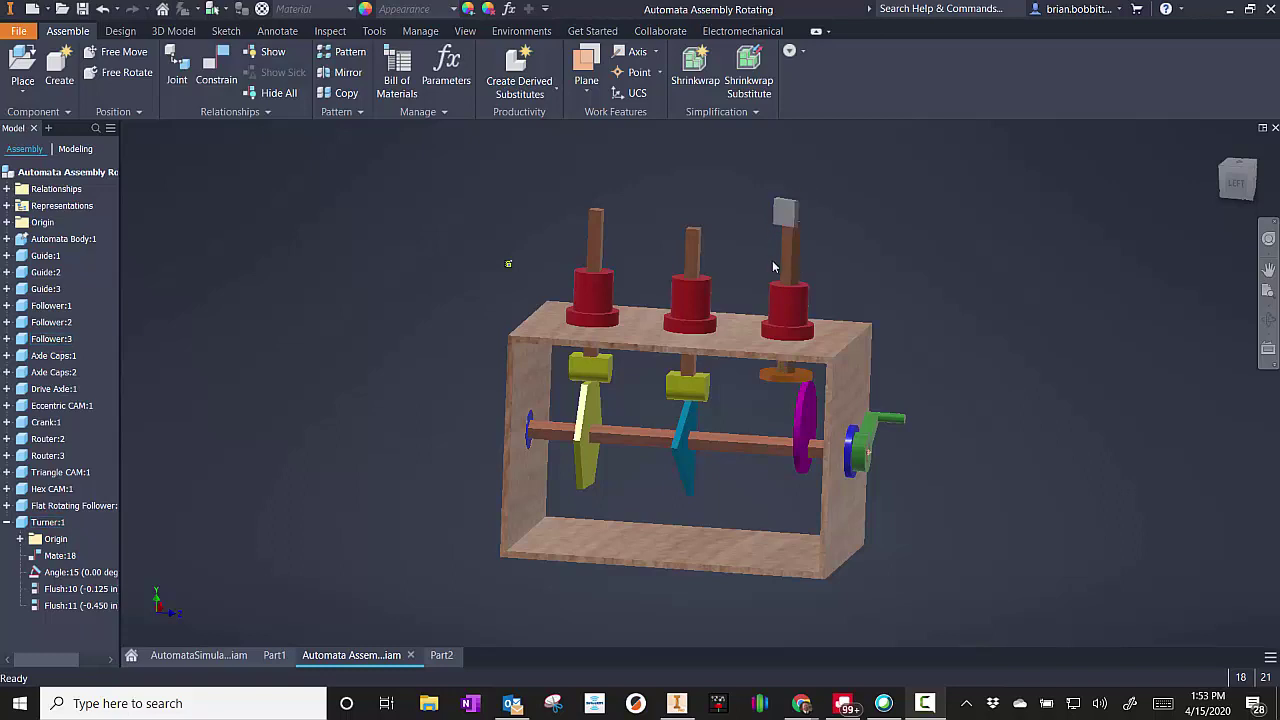
Step: Place one Follower component from the Automata folder in the empty space beside the automata box
left_click_drag(900, 420, 857, 457)
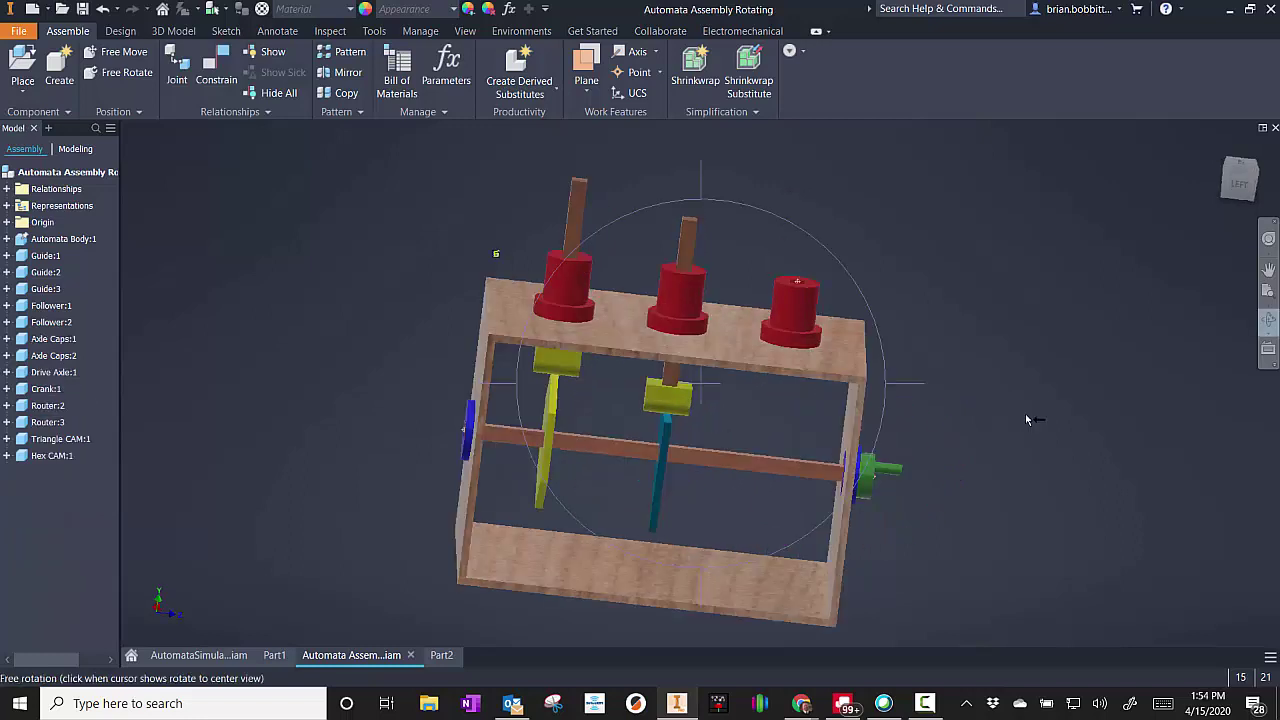
key("Escape")
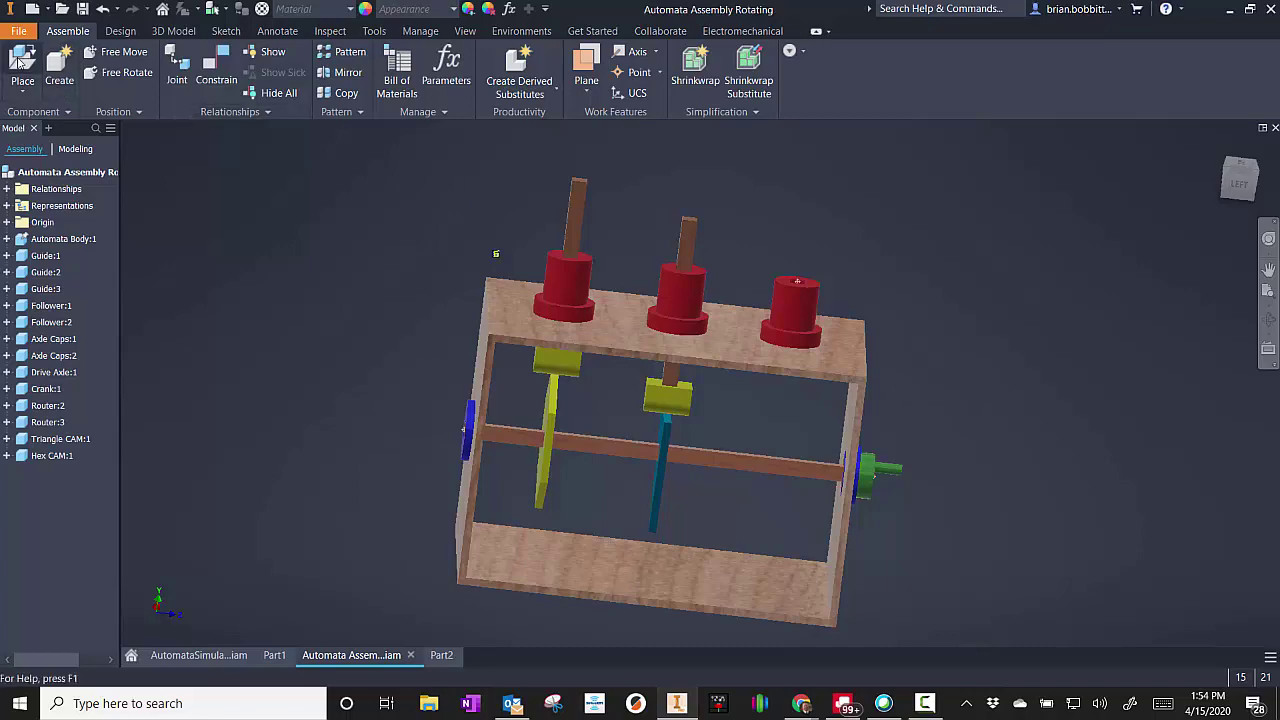
left_click(24, 65)
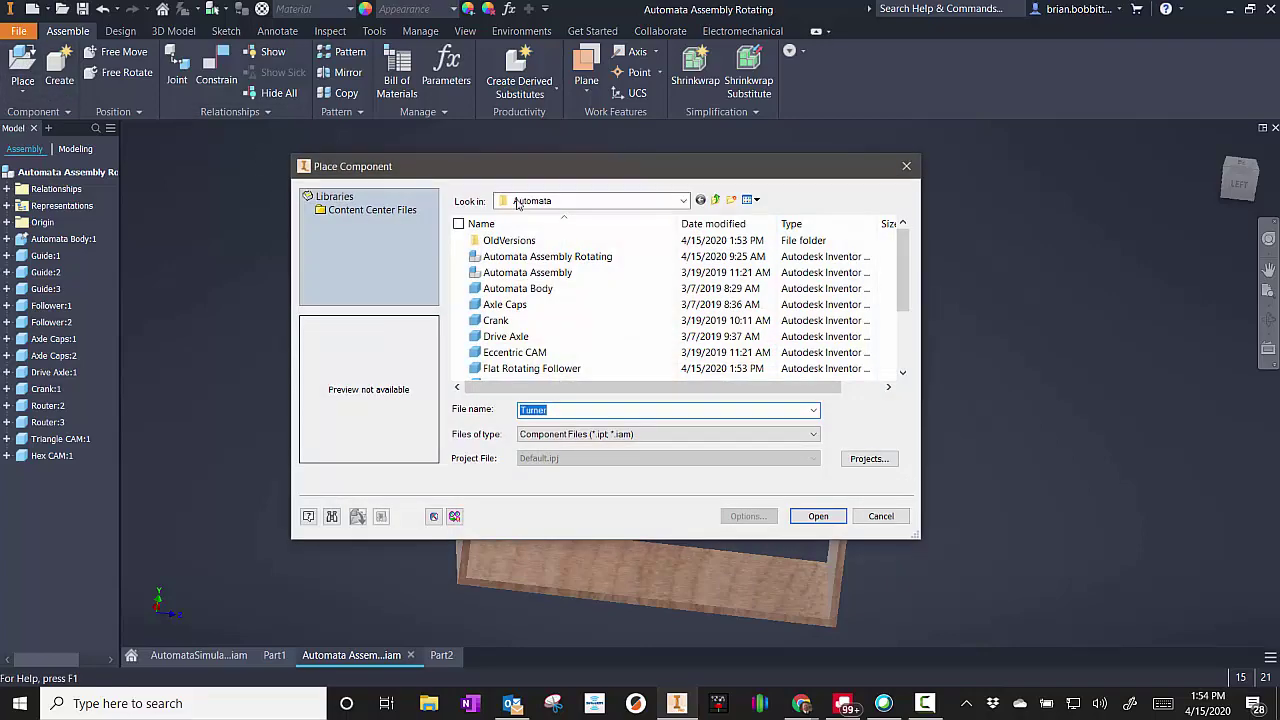
scroll(530, 295, "down", 2)
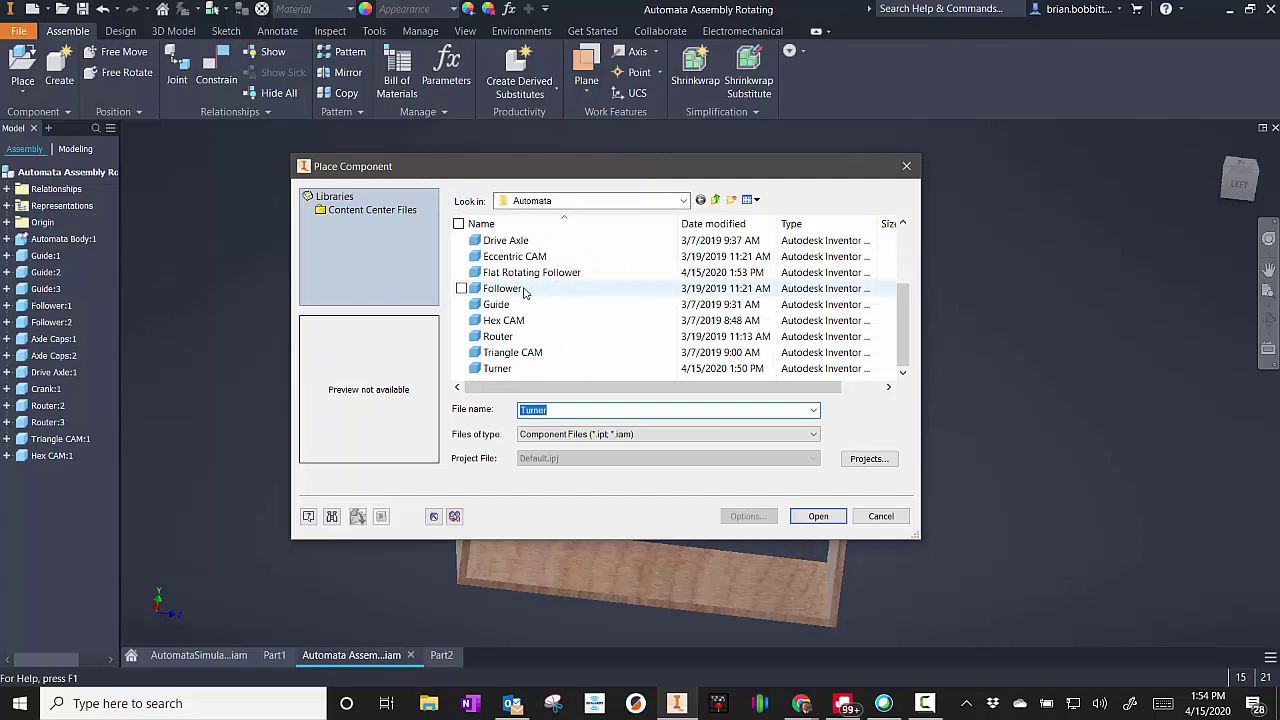
left_click(524, 291)
double_click(524, 290)
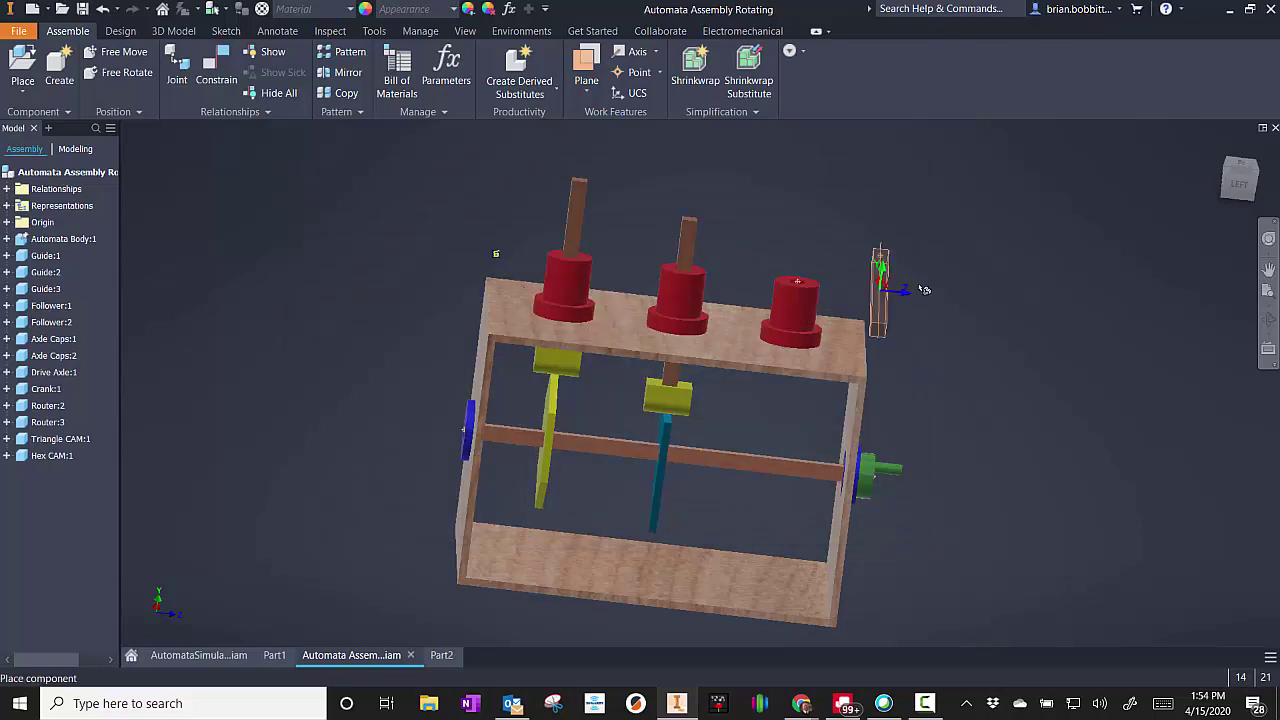
left_click(1024, 248)
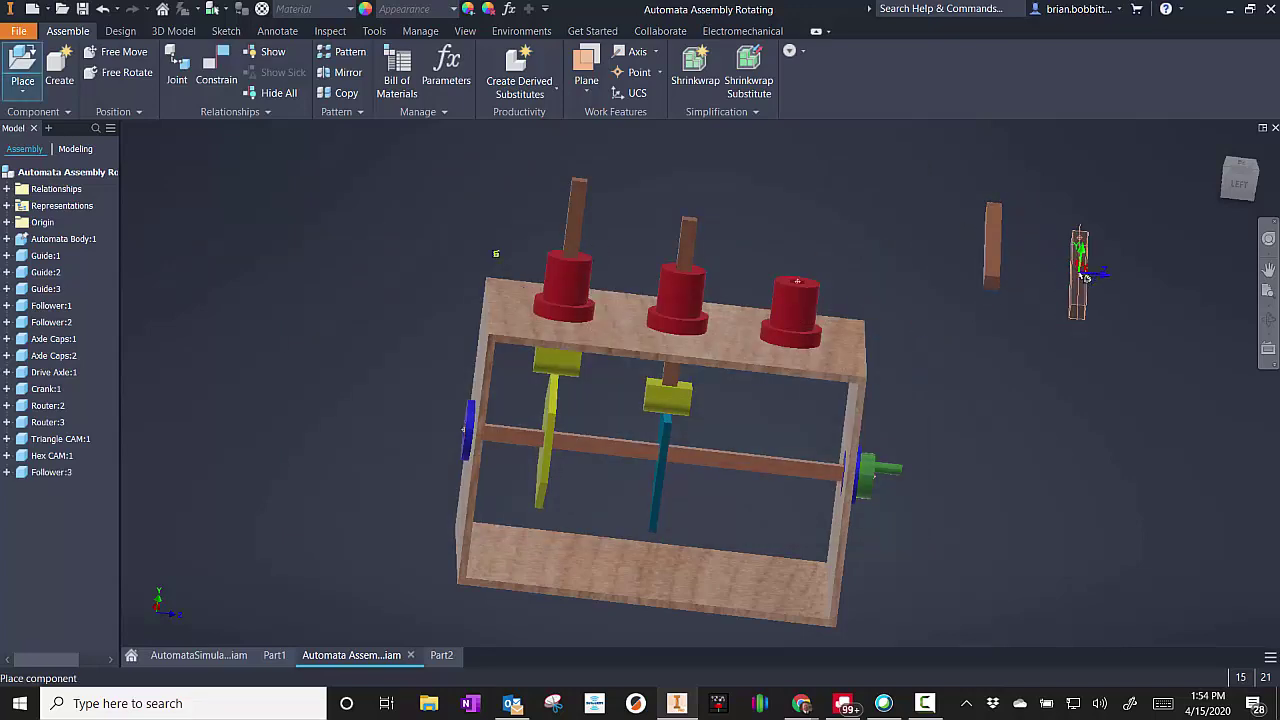
key("Escape")
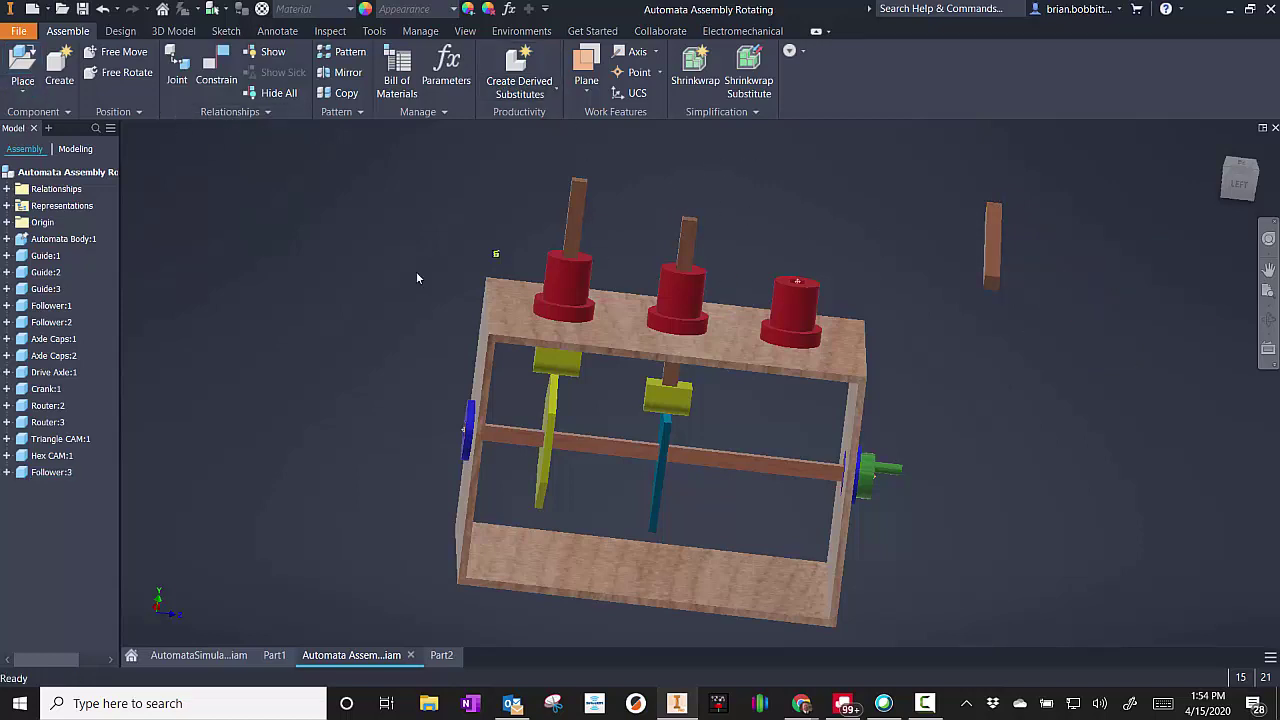
Step: Show the work axes and mate the new follower's centre axis to the empty third guide's axis with 0.000 in offset
left_click(465, 31)
left_click(67, 31)
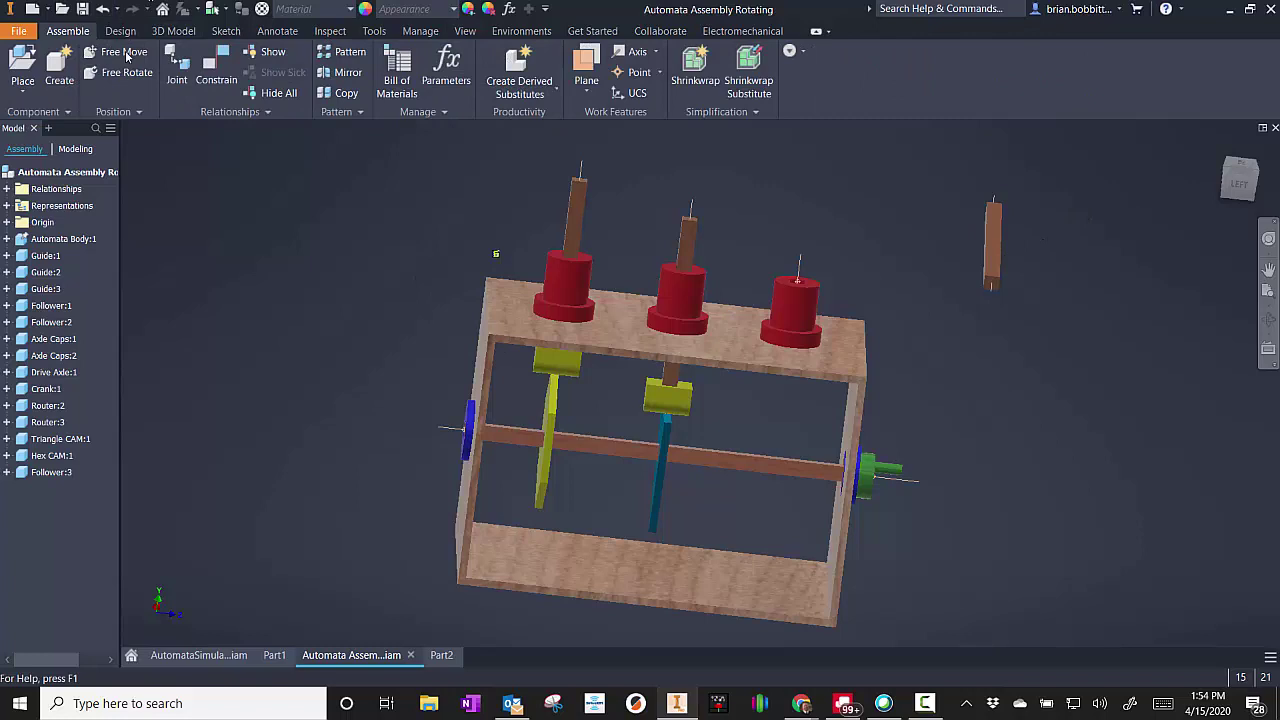
left_click(205, 84)
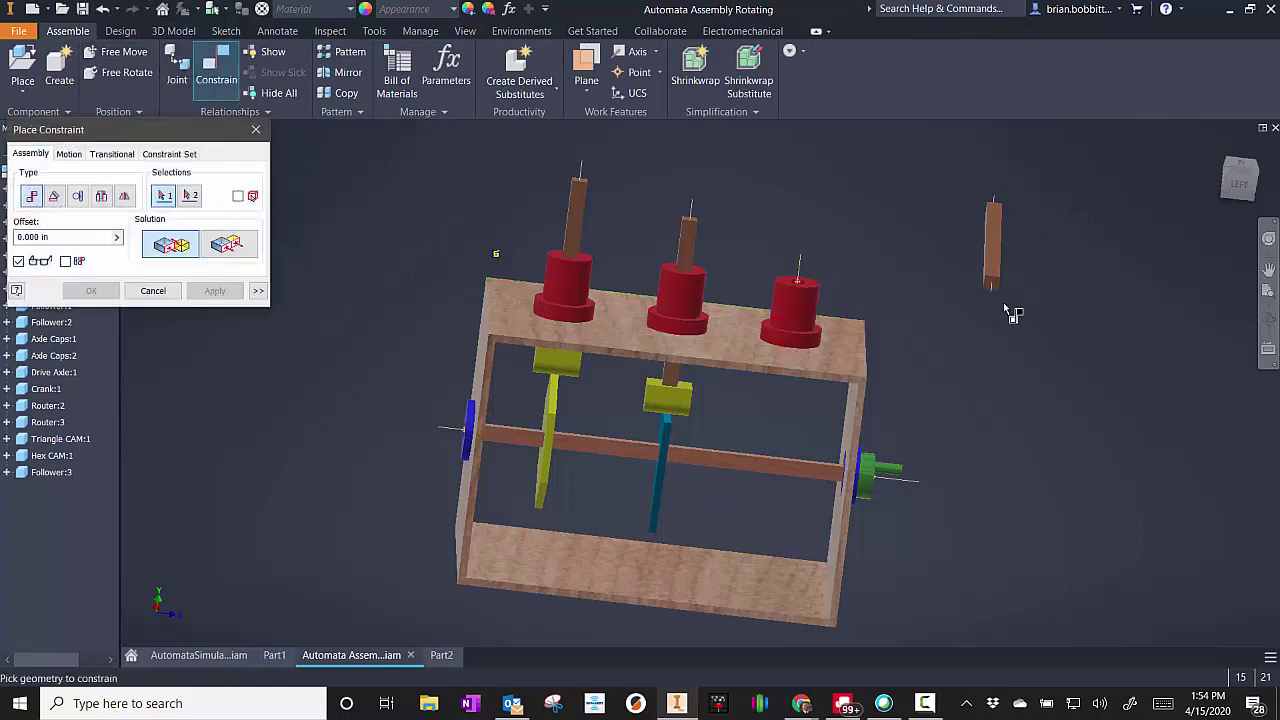
left_click(1002, 300)
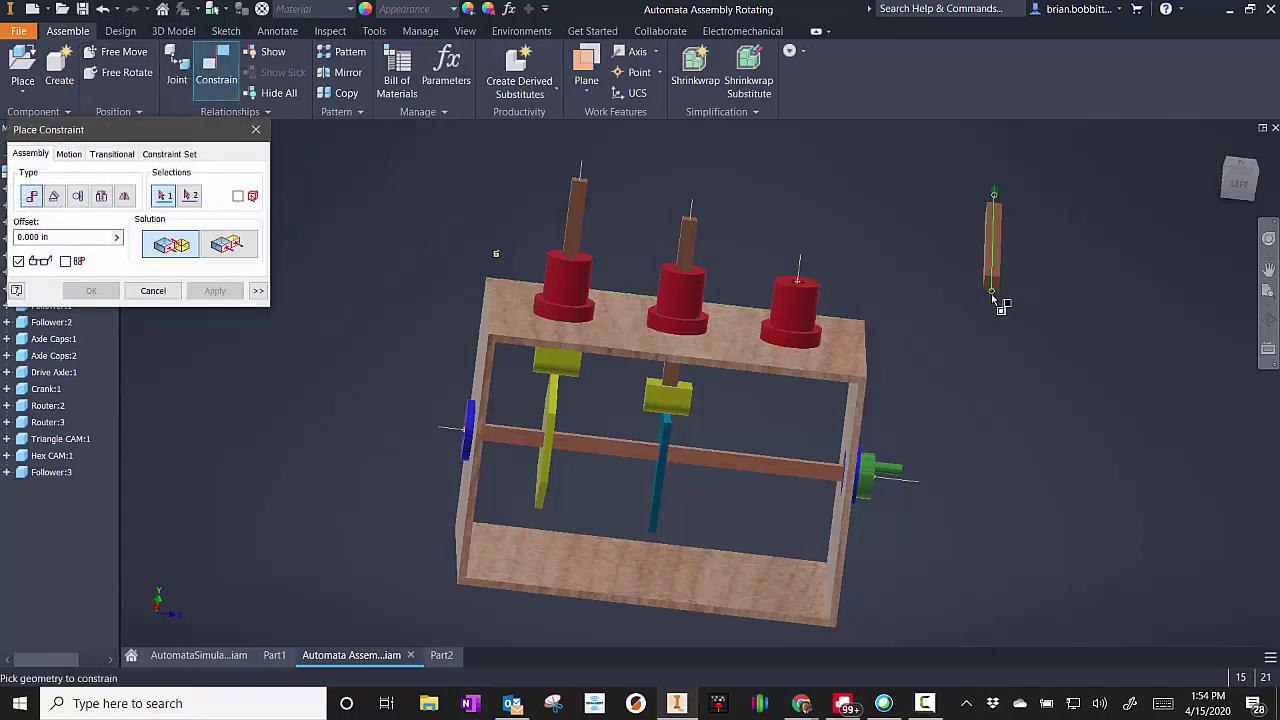
left_click(805, 278)
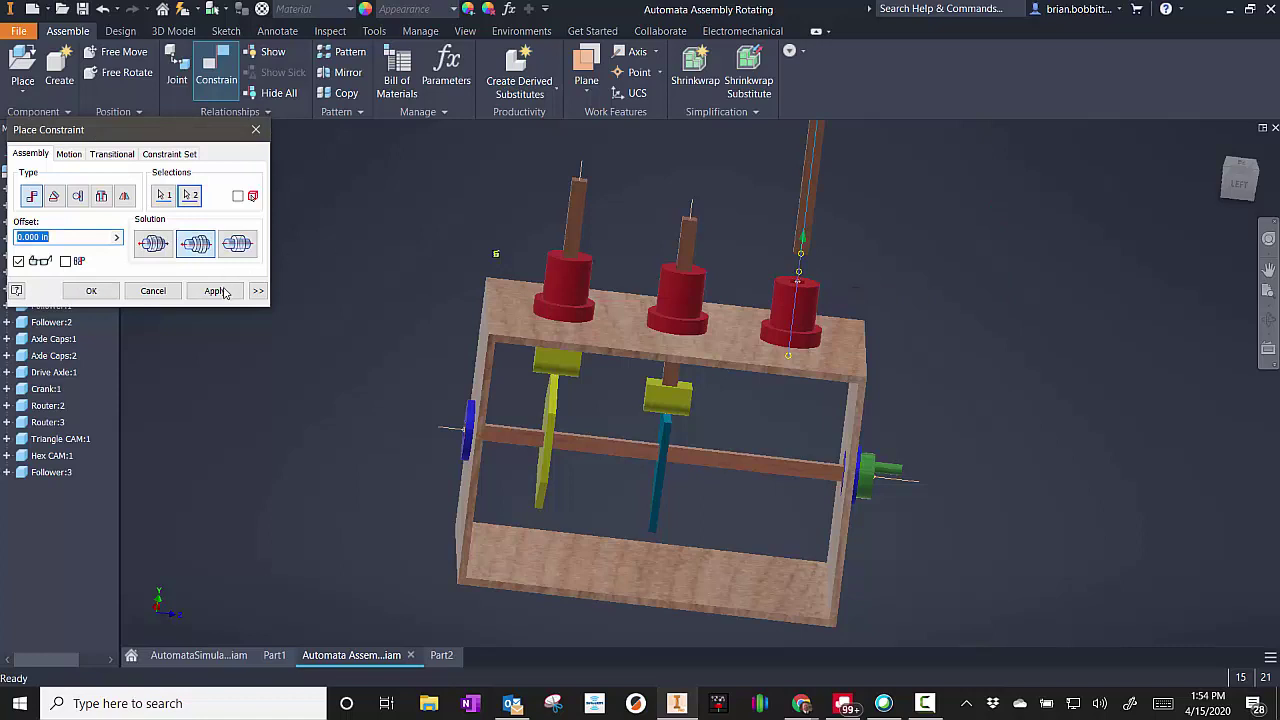
left_click(216, 291)
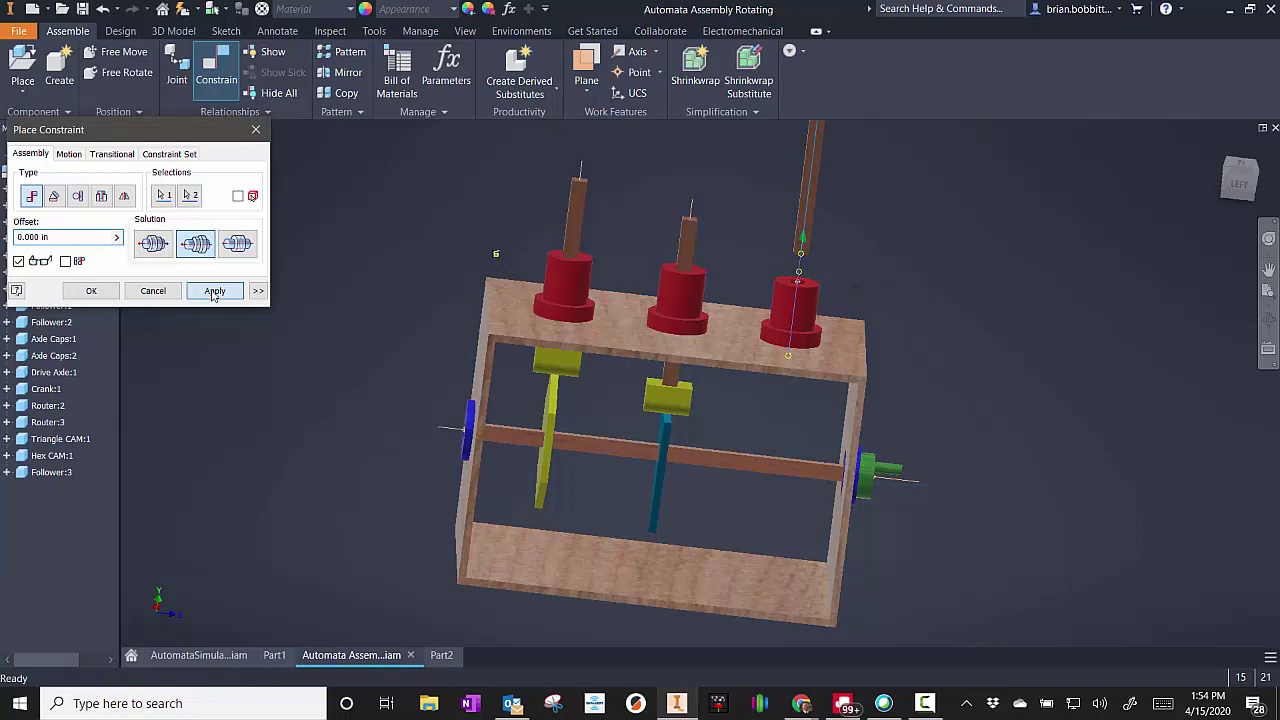
key("Escape")
Step: Slide the third follower down through its guide until its lower end projects just below the box's top board
left_click(818, 160)
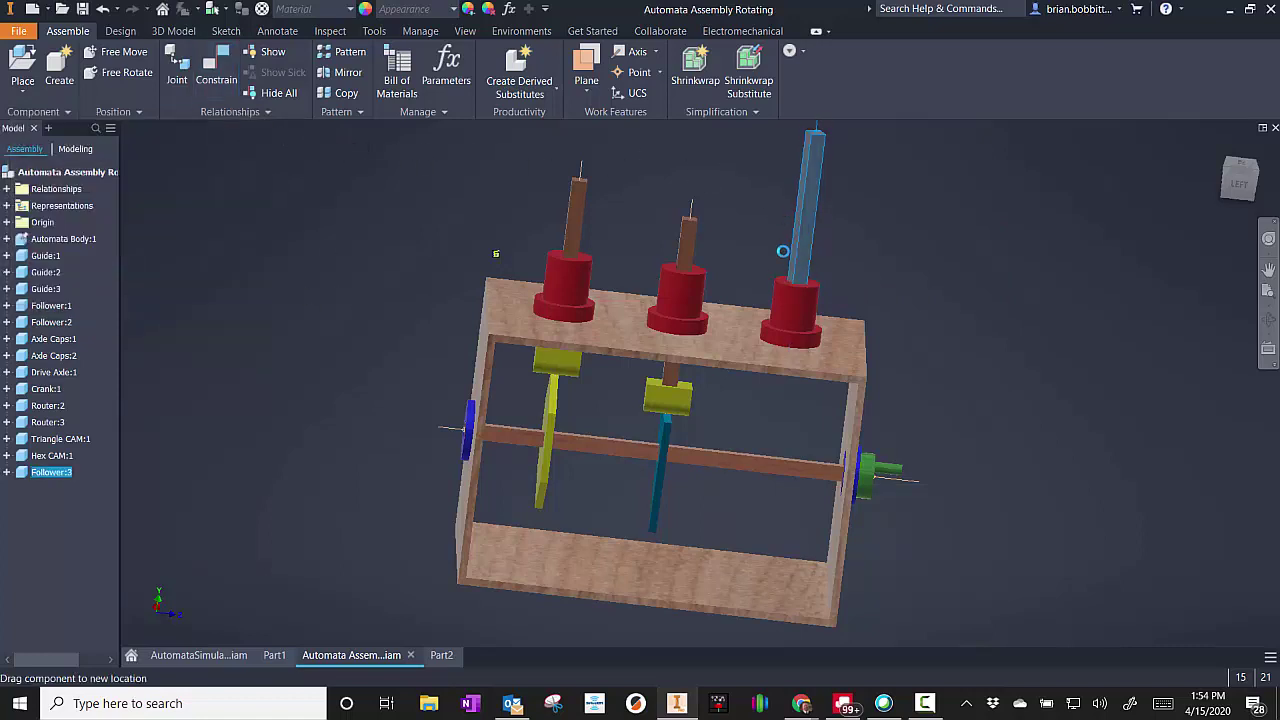
left_click_drag(783, 251, 806, 265)
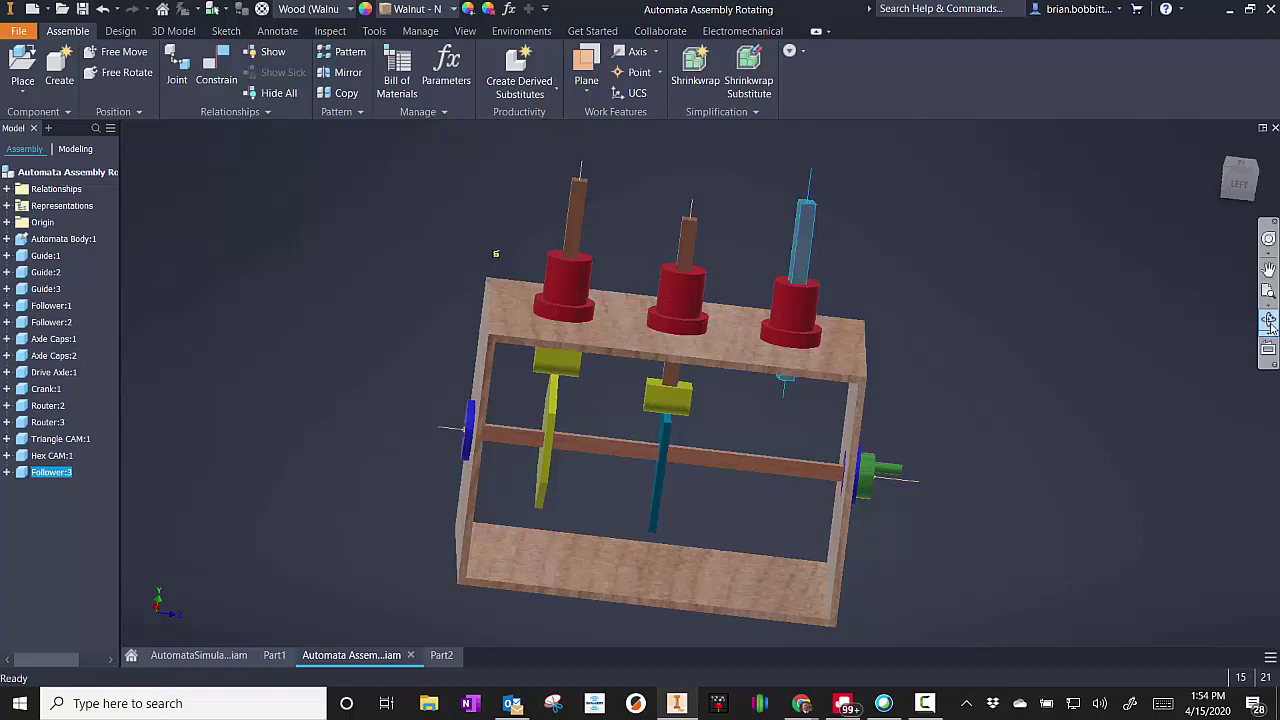
left_click_drag(773, 344, 755, 364)
scroll(755, 364, "up", 2)
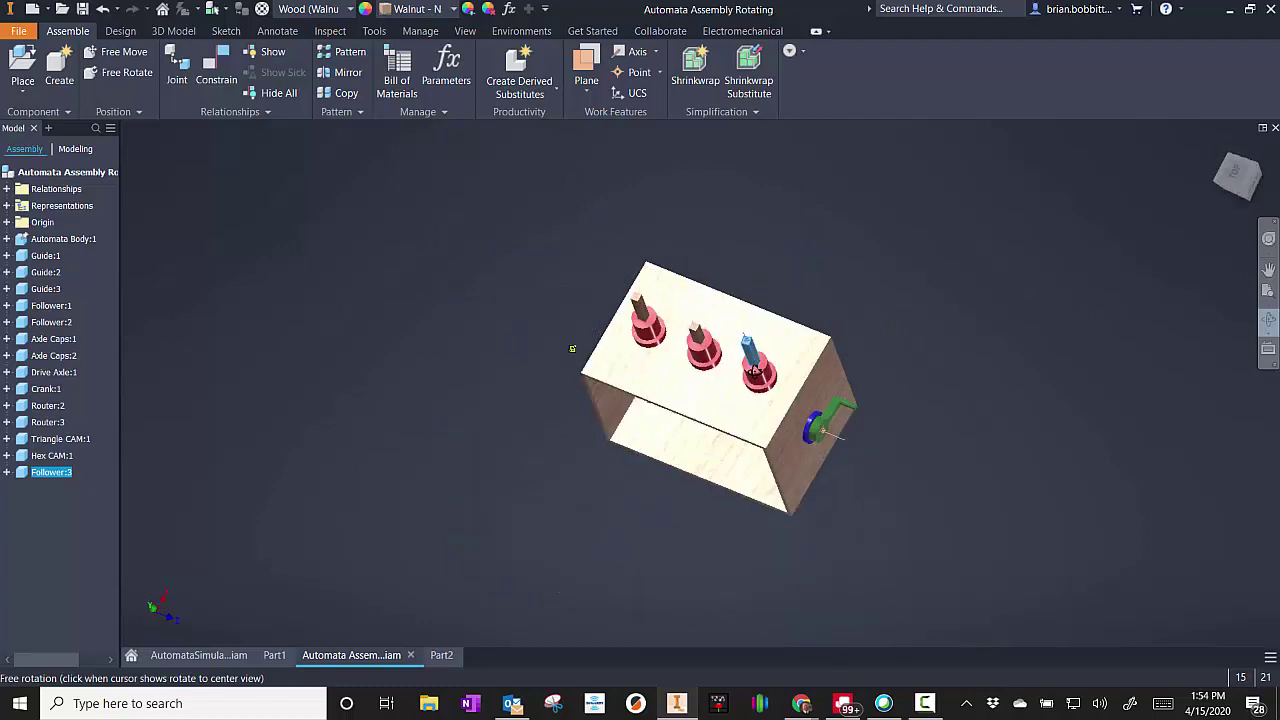
scroll(755, 363, "down", 3)
scroll(754, 362, "up", 3)
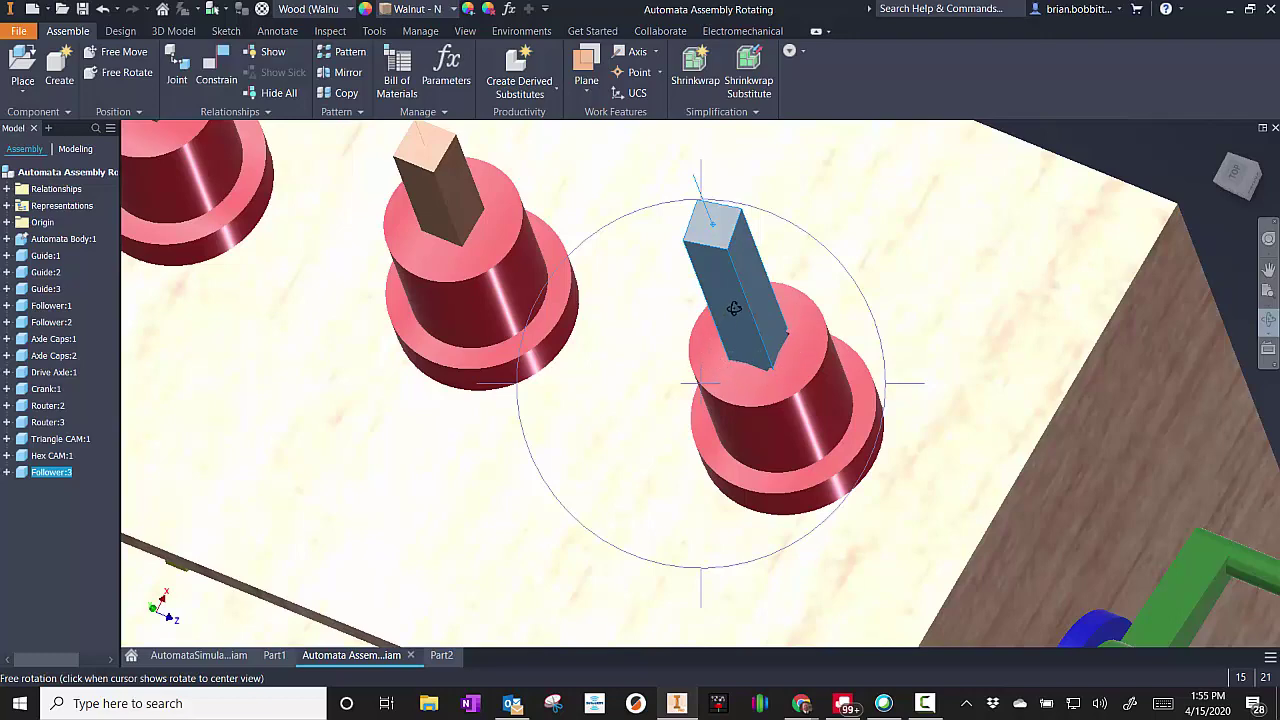
Step: Place one Flat Rotating Follower component in the empty space beside the box
middle_click_drag(795, 349, 811, 303, "shift")
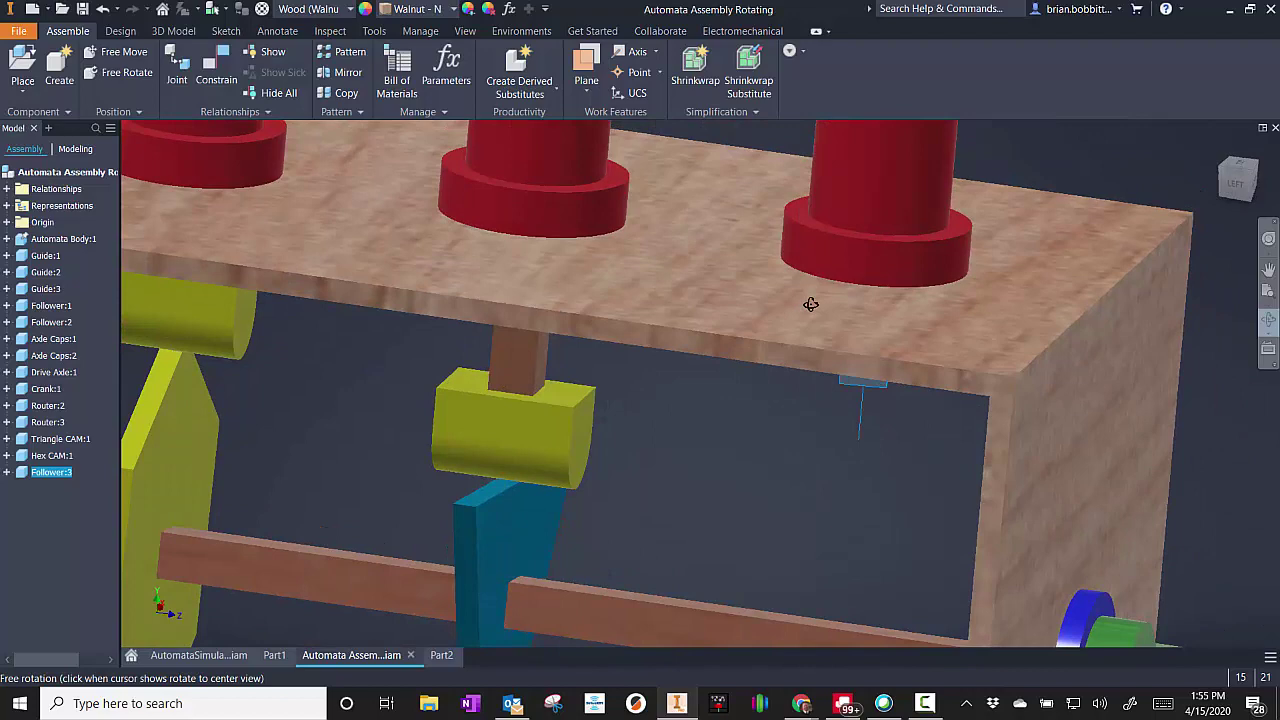
scroll(816, 308, "down", 3)
middle_click_drag(812, 356, 833, 322, "shift")
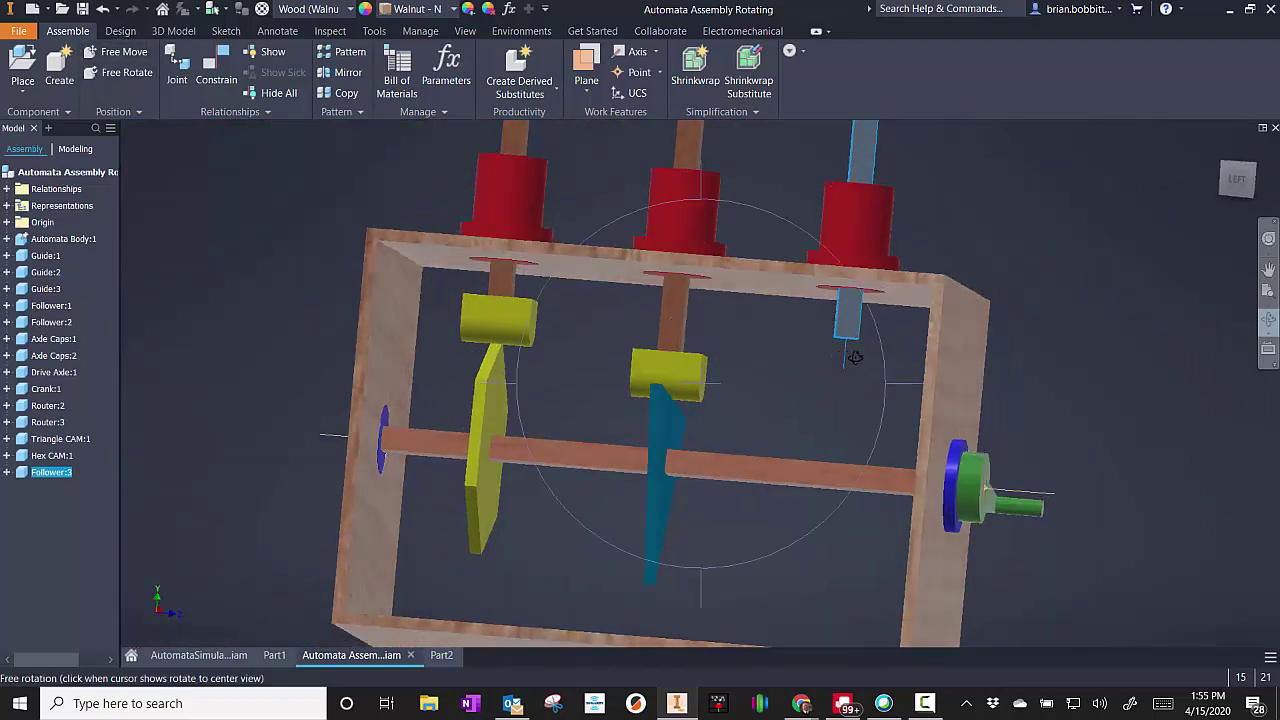
right_click(1130, 397)
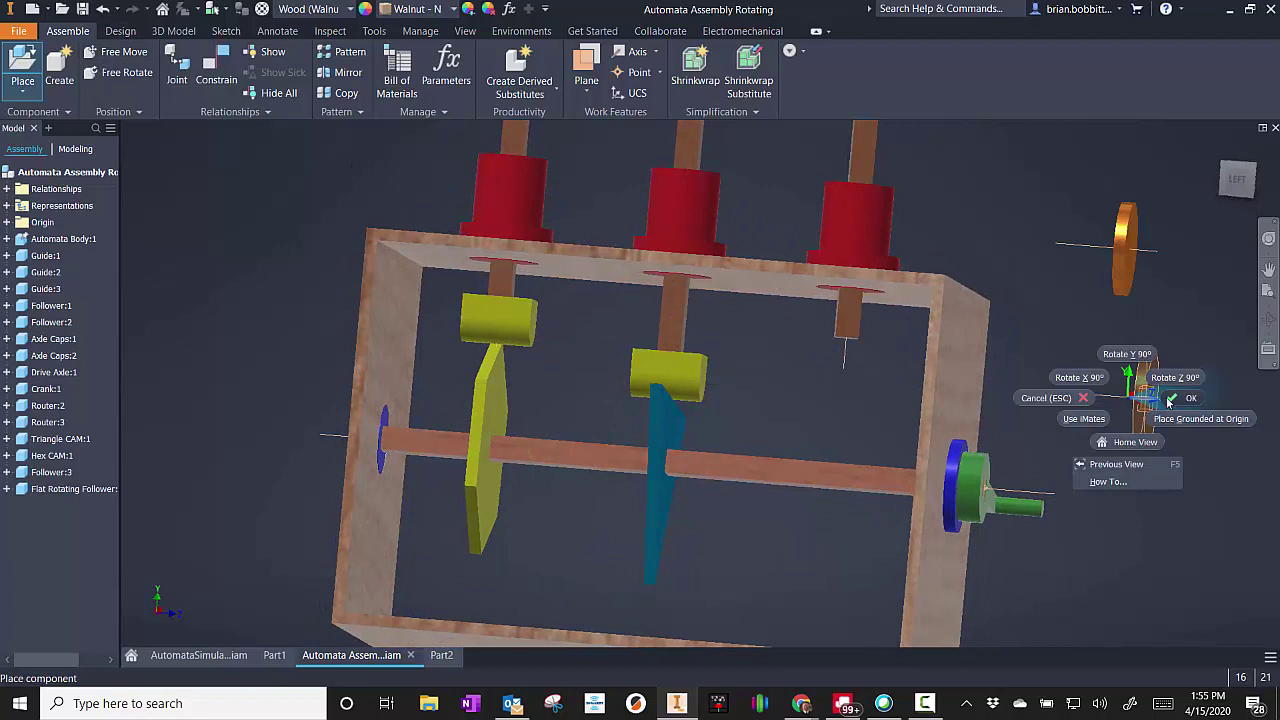
left_click(1168, 397)
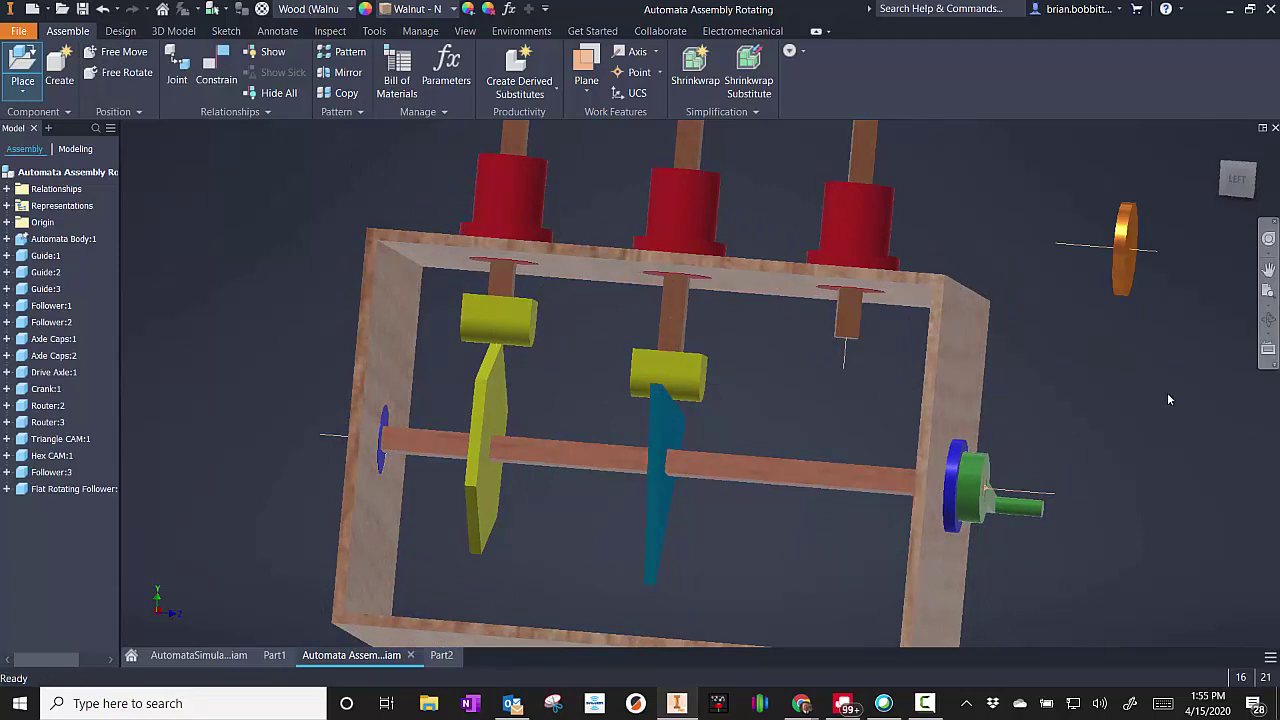
Step: Mate the flat rotating follower's centre axis to the third follower's axis with 0.000 in offset
left_click(216, 72)
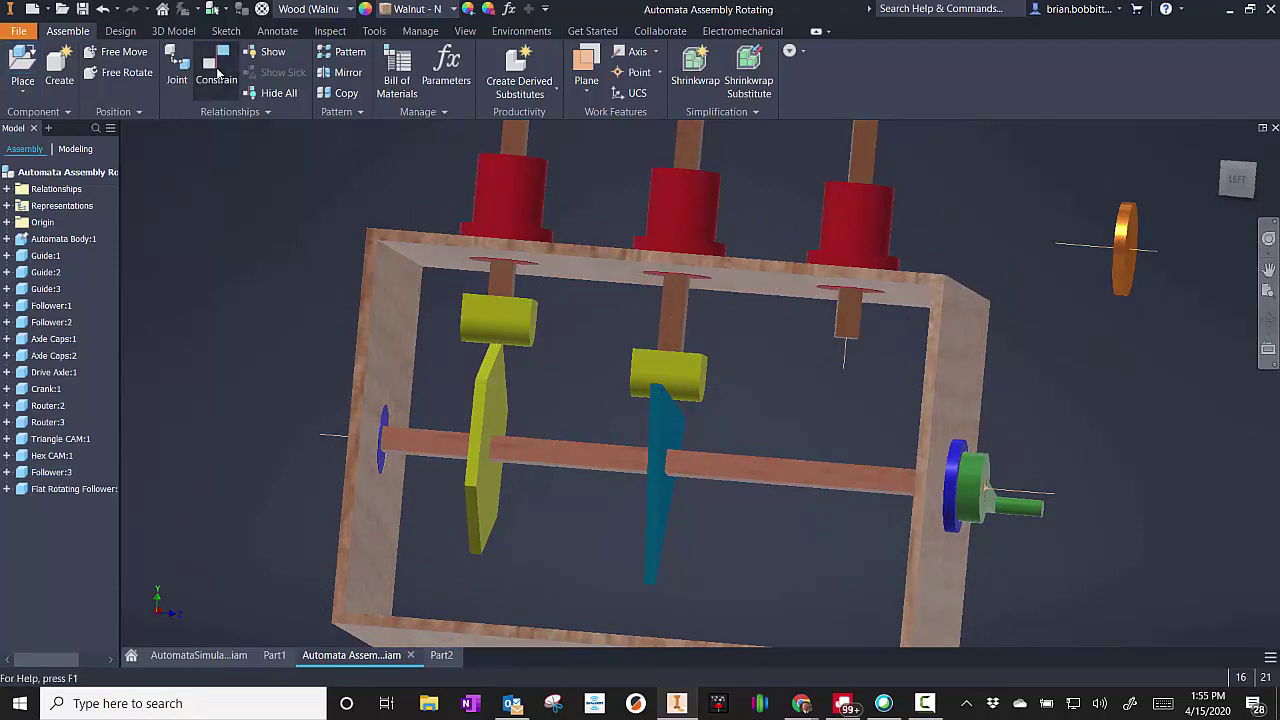
left_click(1072, 252)
left_click(845, 367)
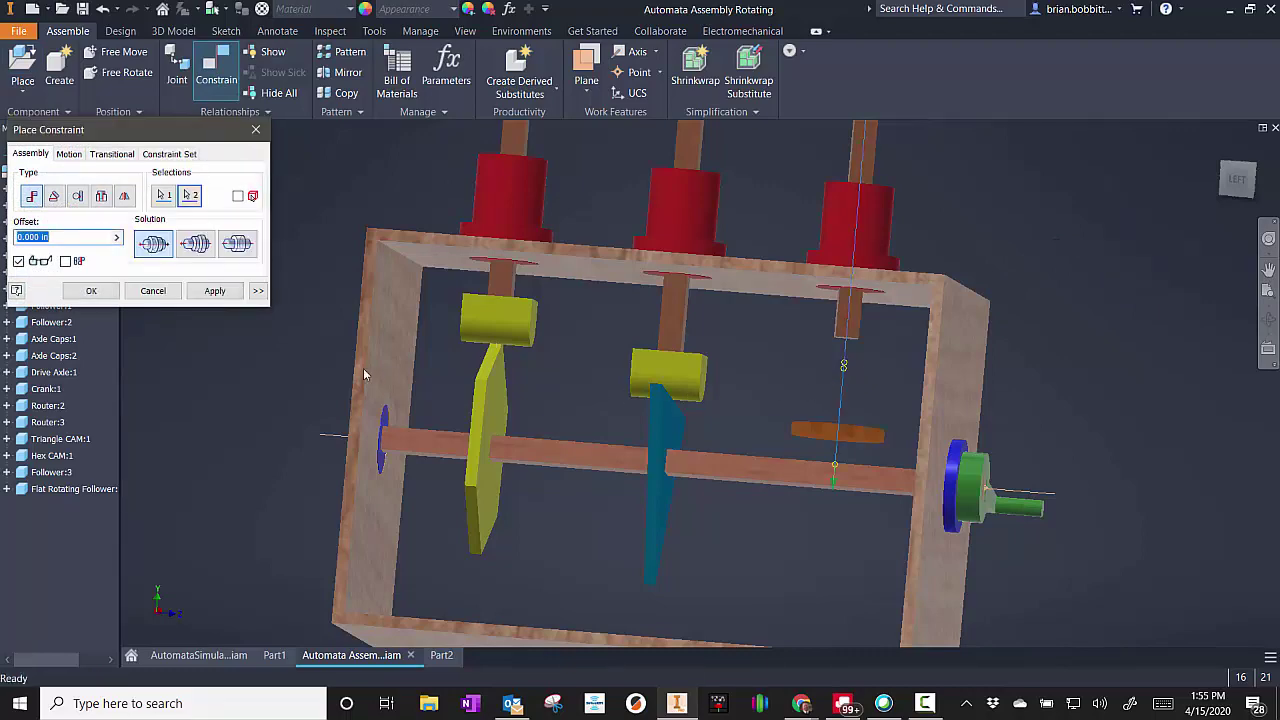
left_click(213, 291)
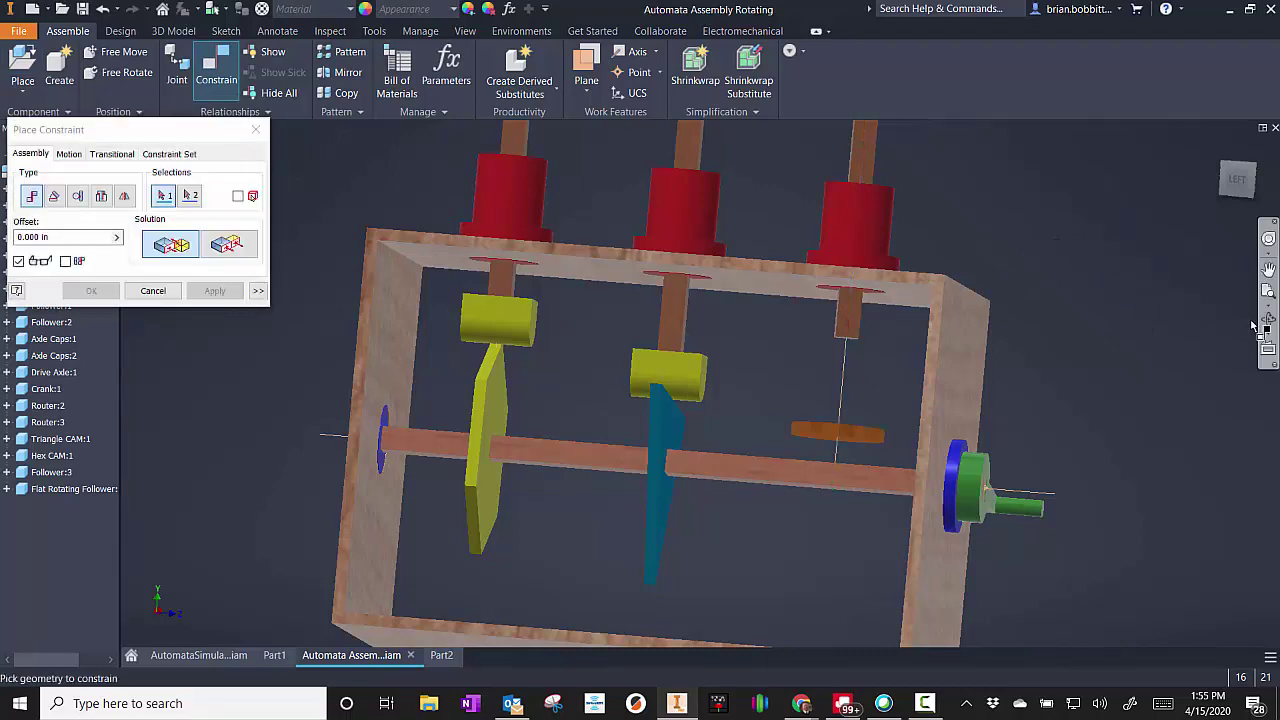
Step: Mate an inner face of the disk's square hole to a side face of the third follower with 0.000 in offset
left_click(1268, 320)
left_click_drag(866, 414, 912, 445)
scroll(860, 435, "down", 5)
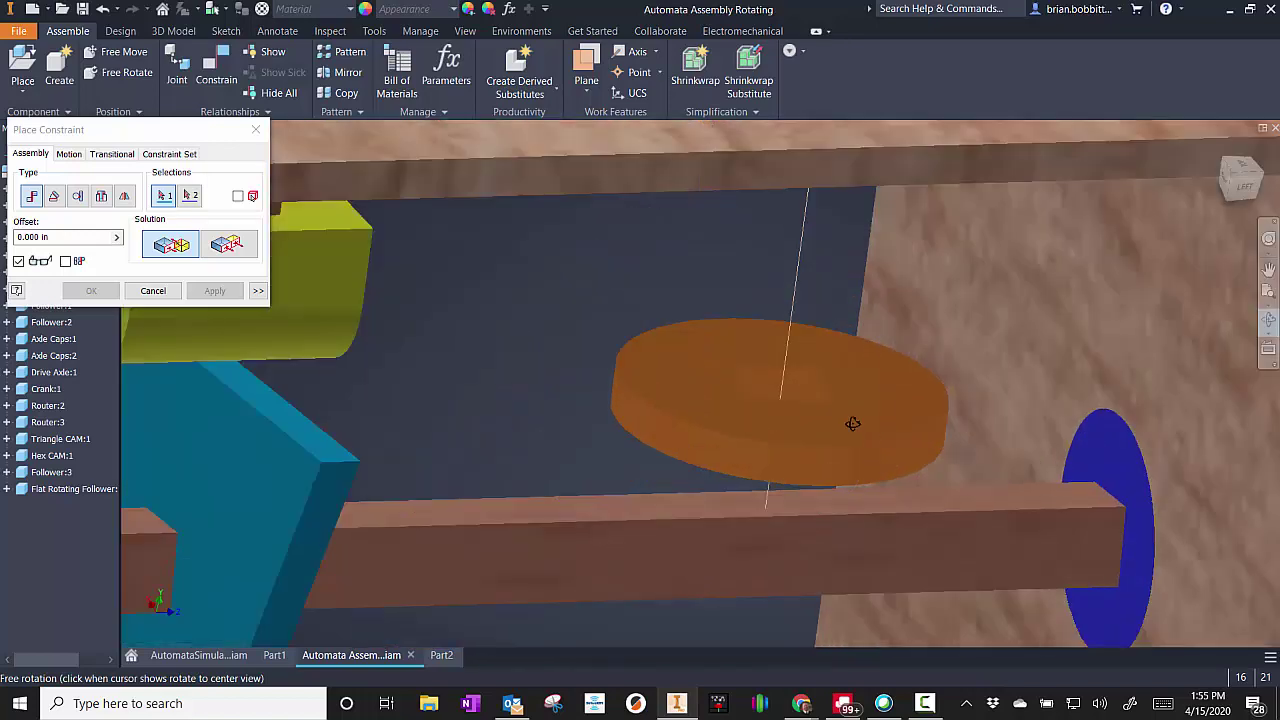
left_click(31, 204)
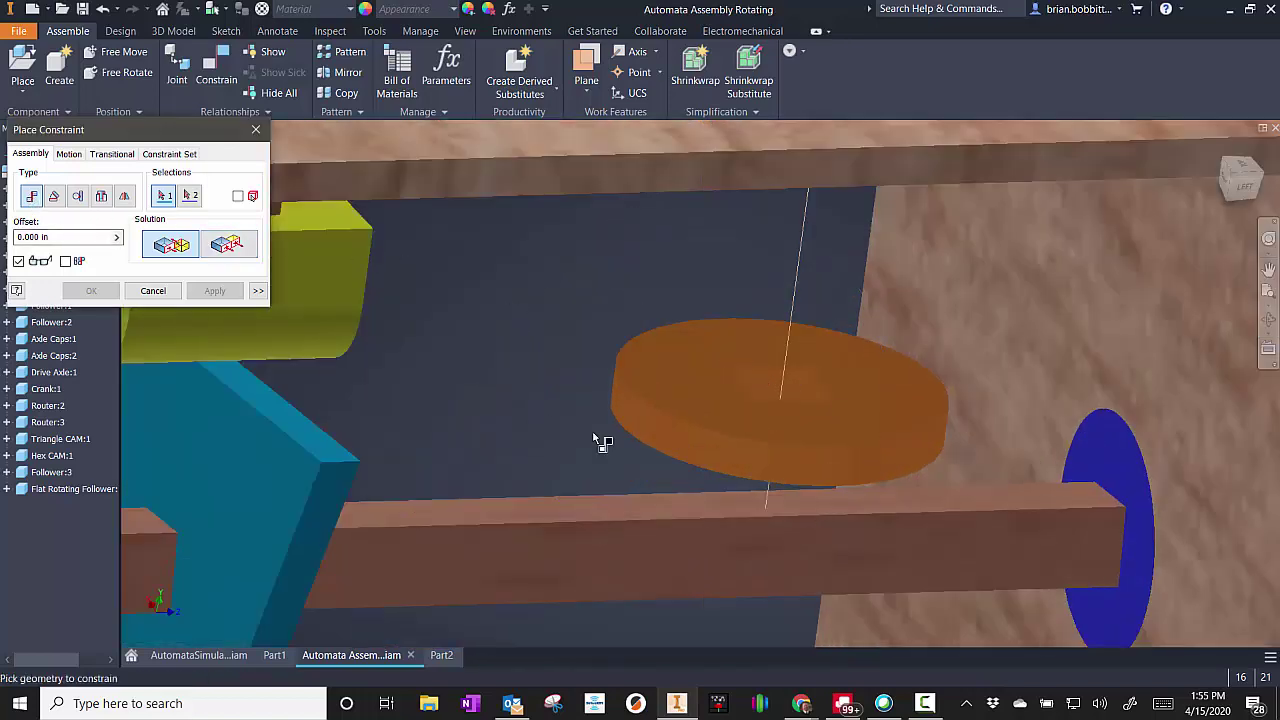
left_click(777, 391)
scroll(902, 381, "up", 5)
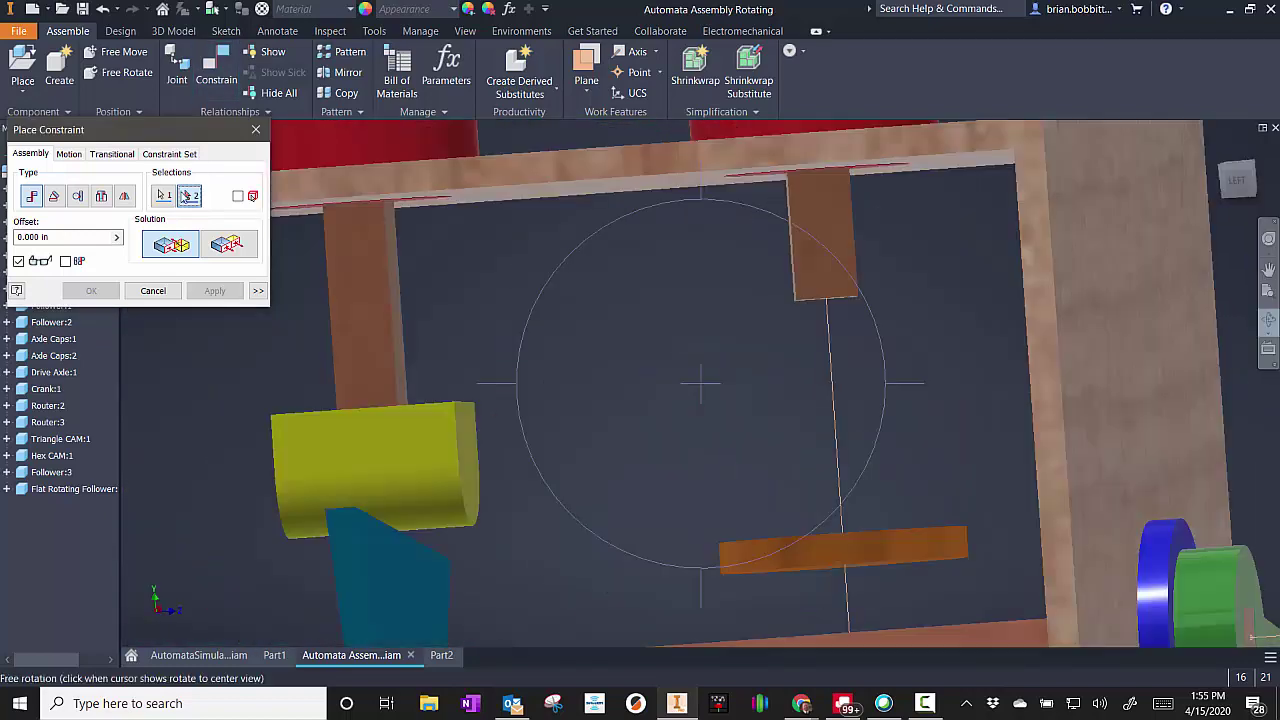
key("Escape")
left_click(800, 280)
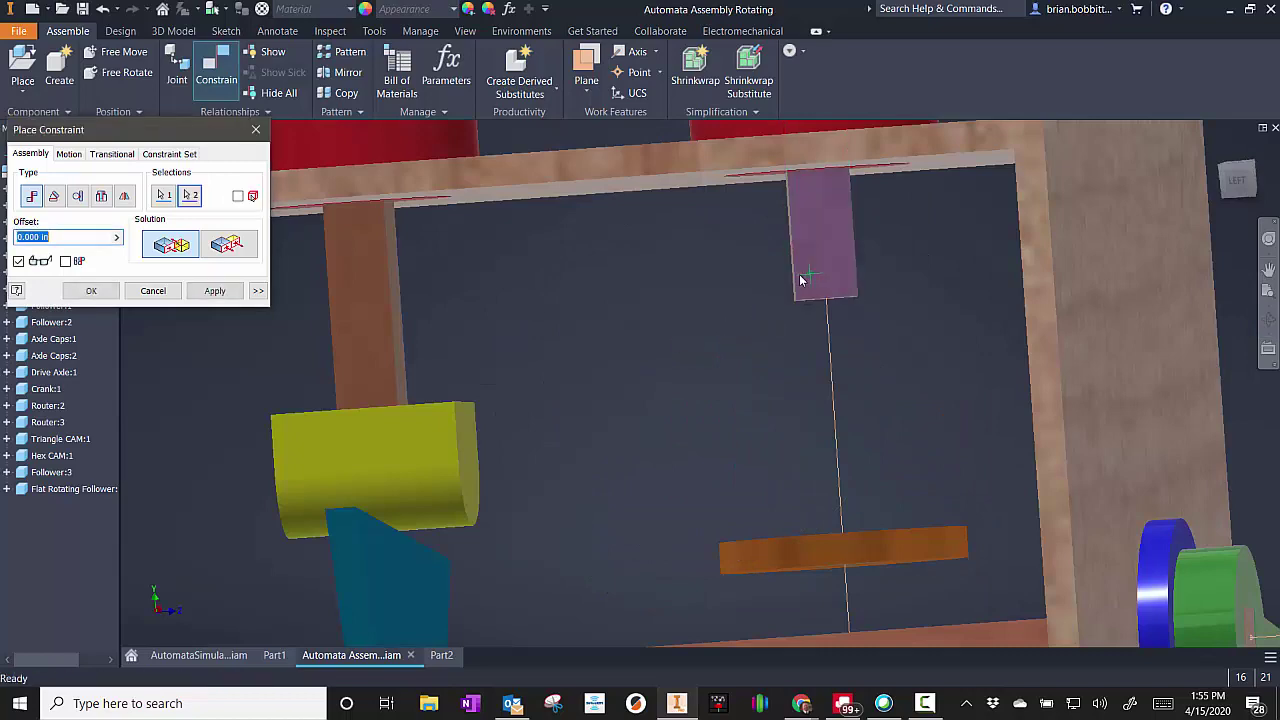
left_click(212, 290)
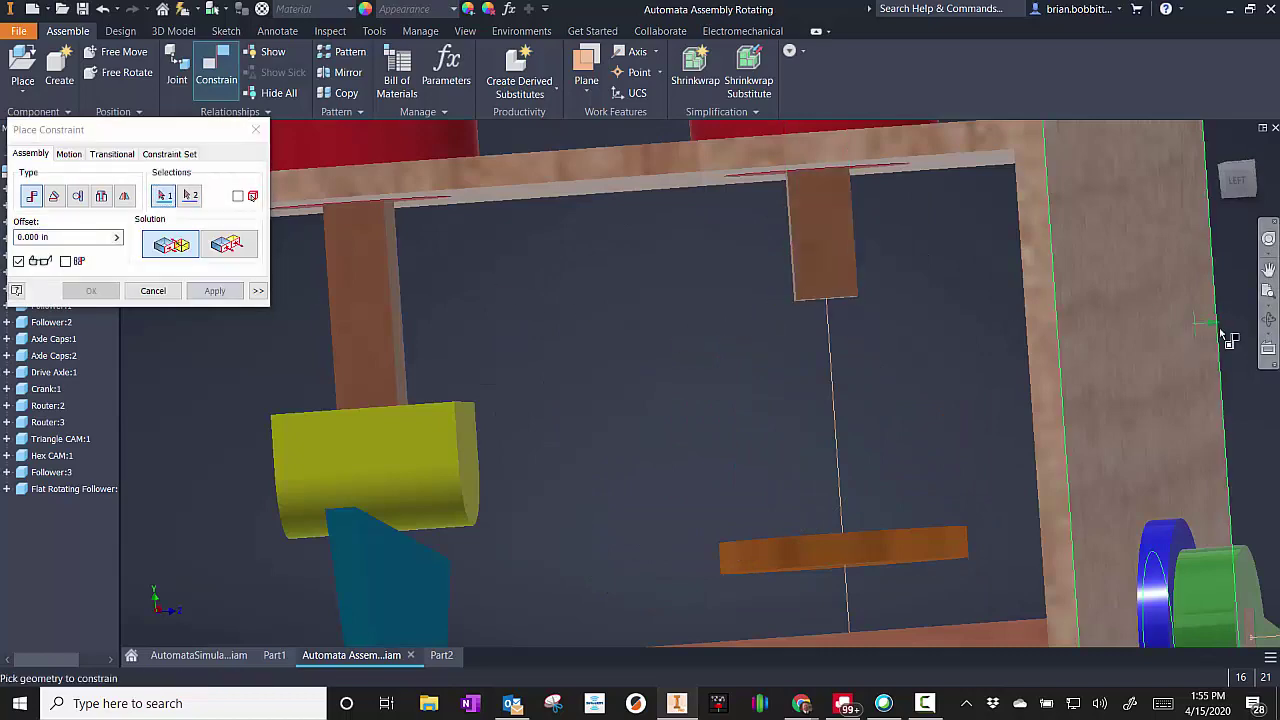
Step: Make the disk's underside flush with the third follower's bottom end face at 0.000 in offset and finish constraining
left_click(1266, 322)
left_click_drag(806, 389, 795, 335)
left_click(228, 244)
left_click(768, 490)
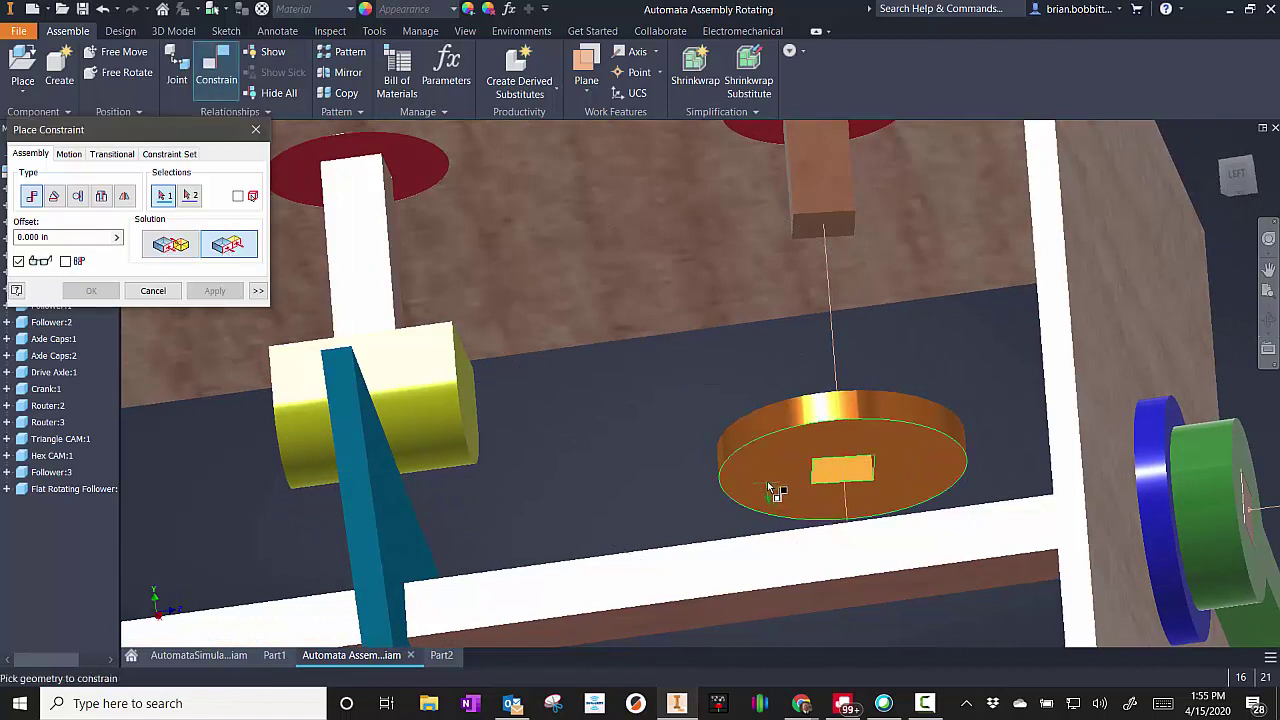
left_click(830, 372)
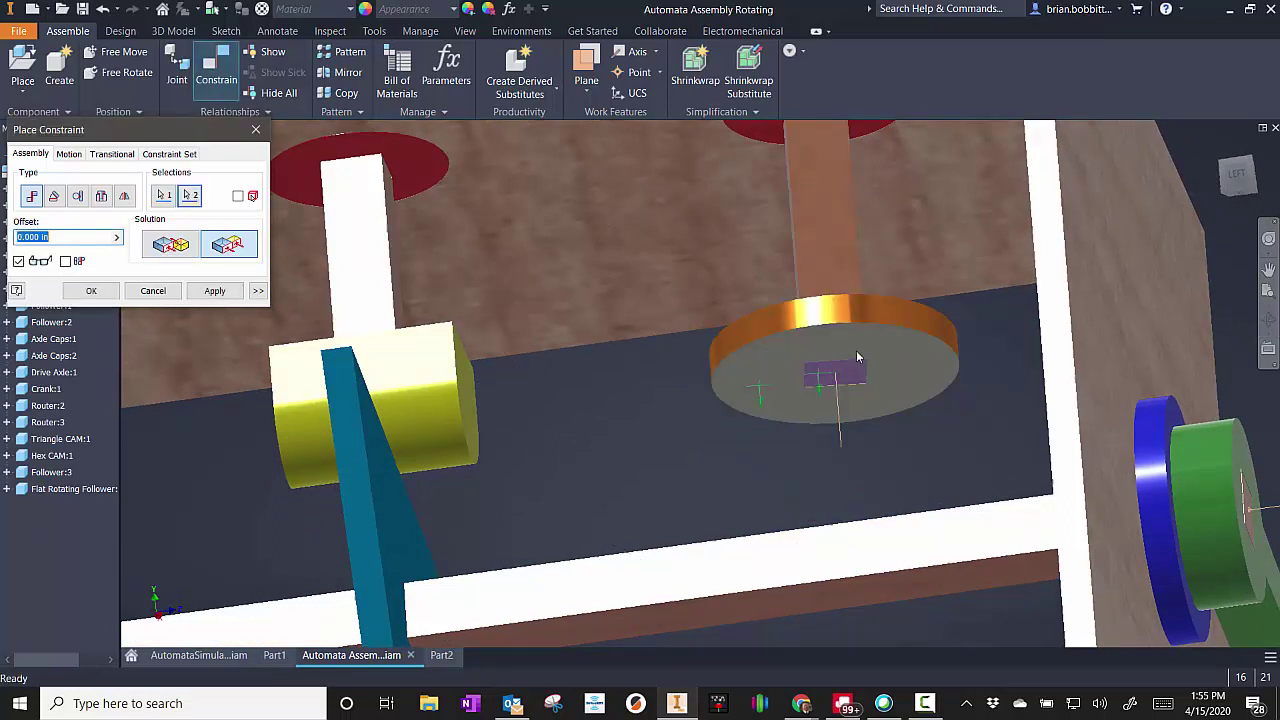
left_click(222, 298)
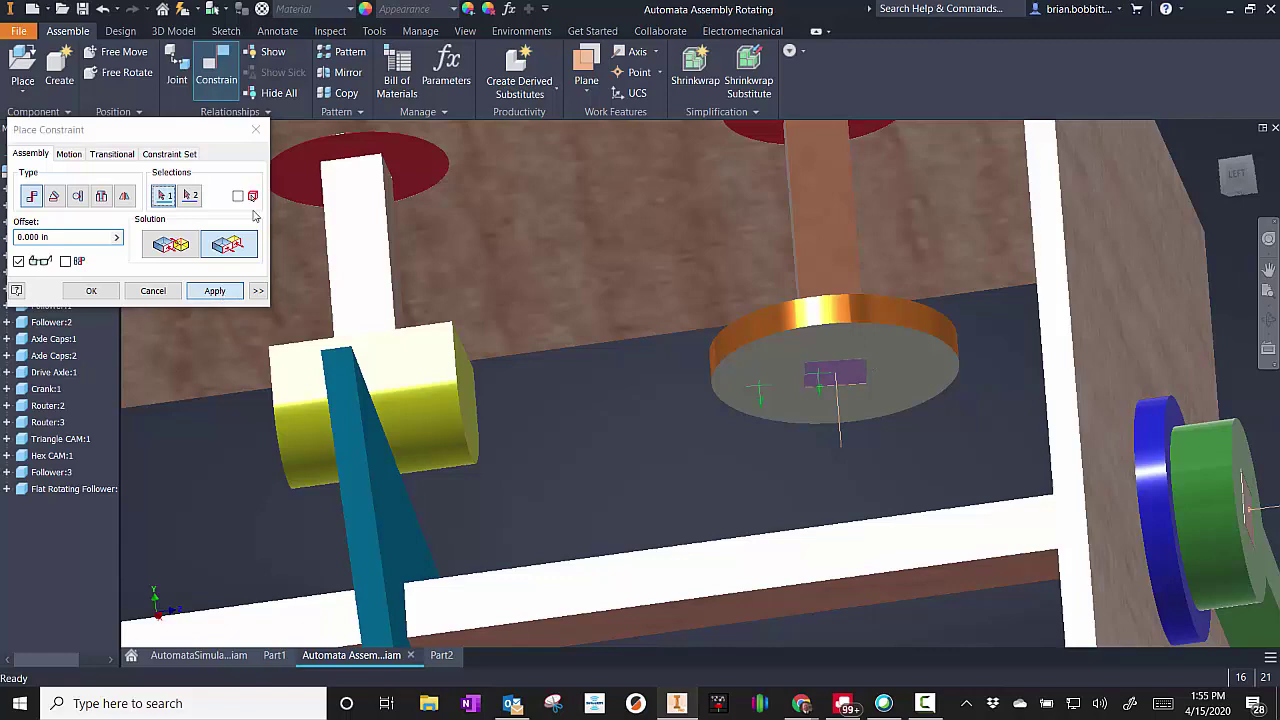
left_click(256, 130)
Step: Move the third follower within its guide to test the motion of the follower and its attached disk
scroll(631, 212, "down", 5)
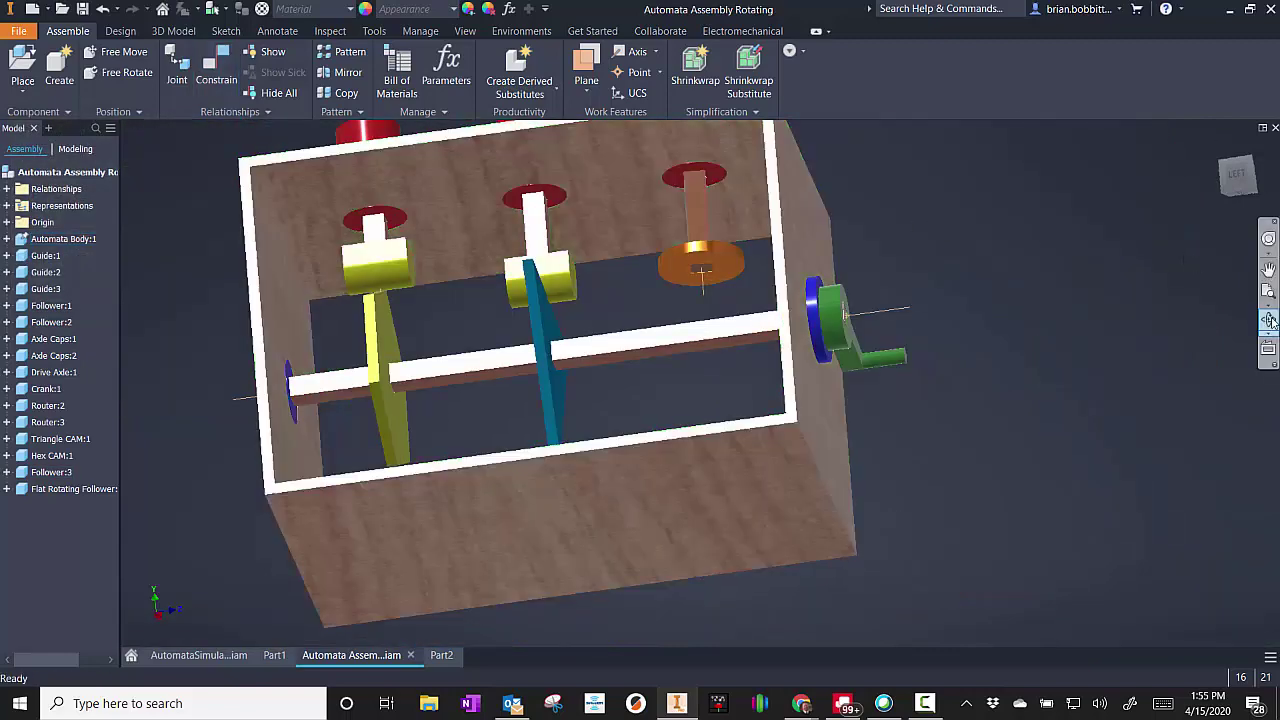
left_click(1268, 320)
left_click_drag(806, 345, 757, 370)
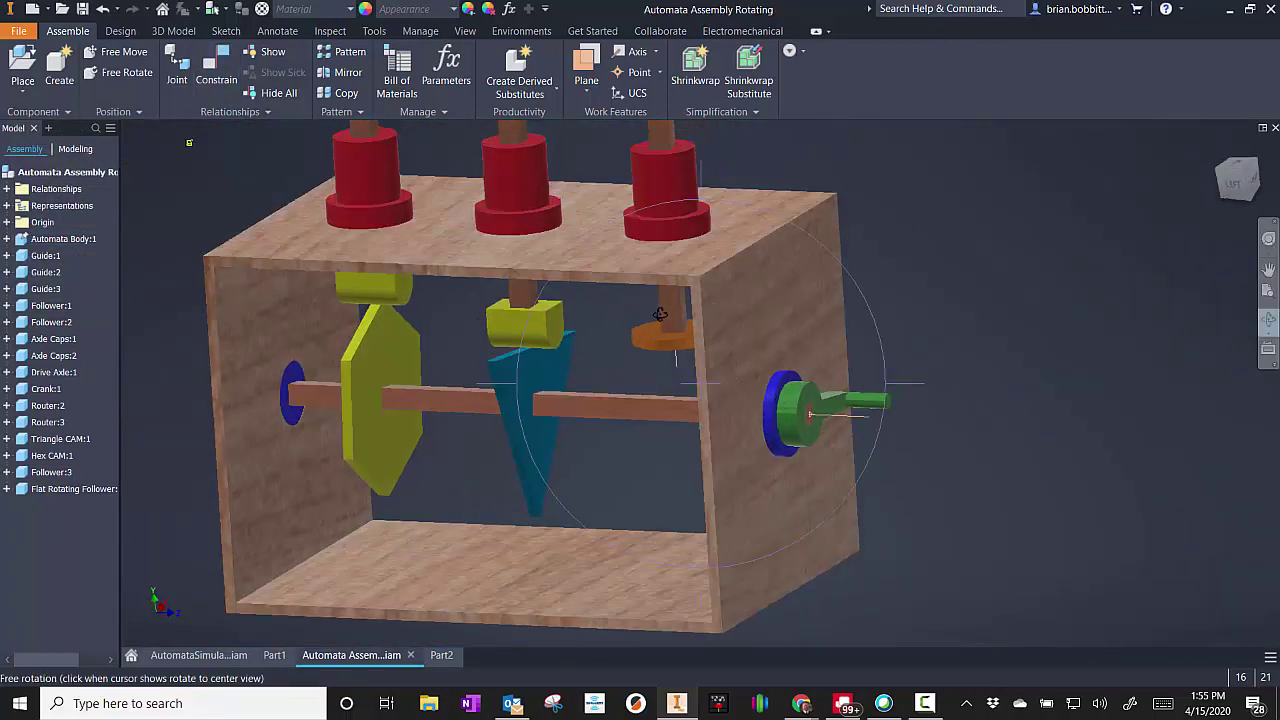
scroll(660, 316, "down", 4)
key("Escape")
mouse_move(660, 208)
left_mouse_down()
mouse_move(660, 172)
mouse_move(658, 230)
mouse_move(658, 192)
mouse_move(679, 198)
left_mouse_up()
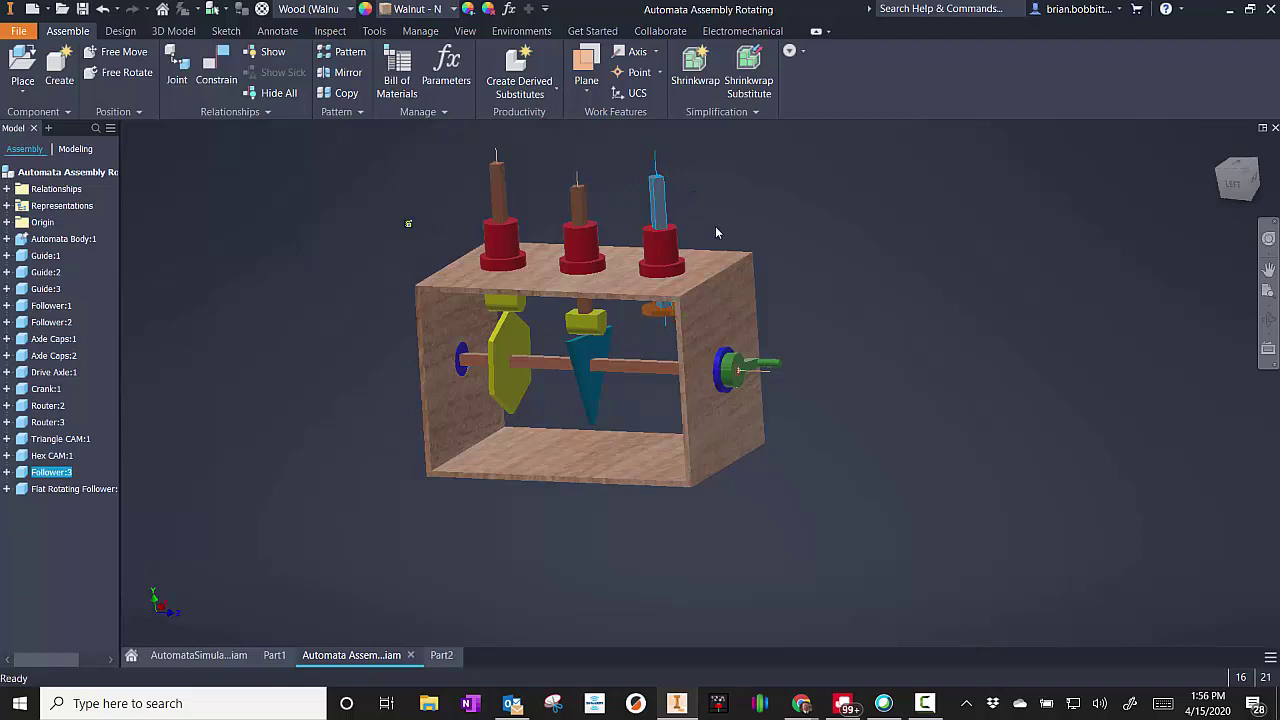
Step: Place one Eccentric CAM component in the empty space beside the box
left_click(1268, 320)
left_click_drag(760, 320, 833, 316)
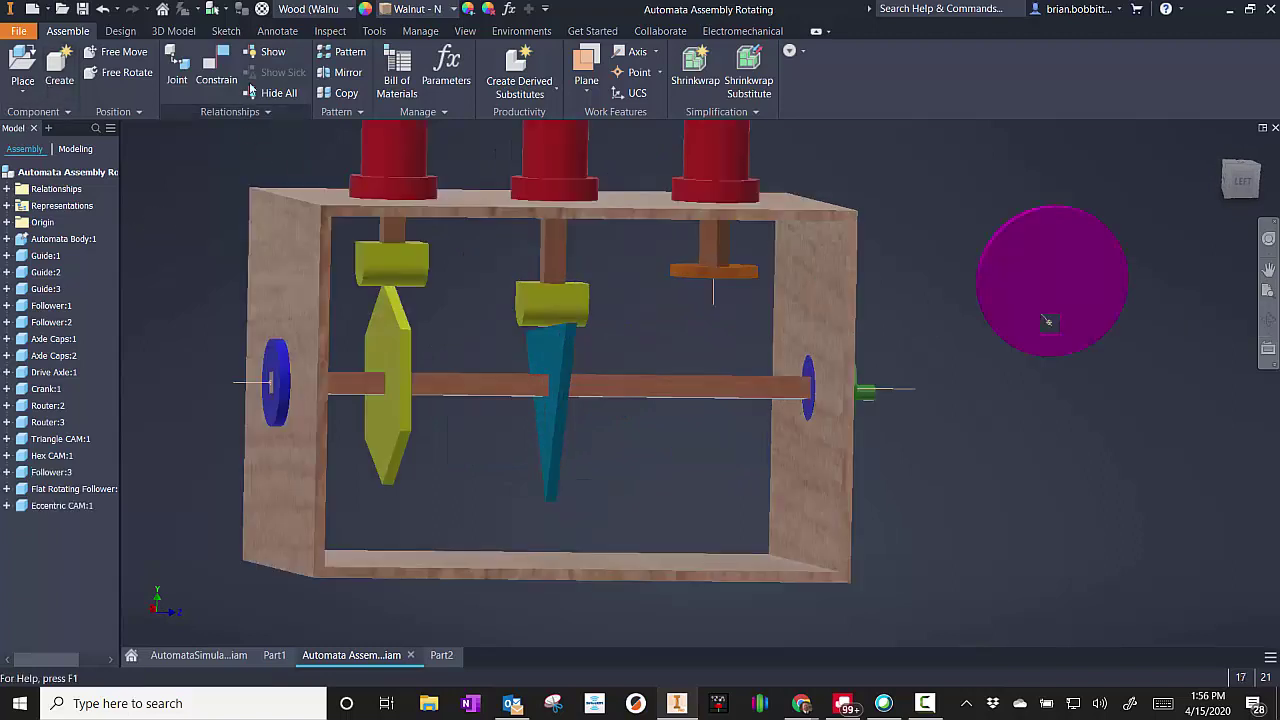
Step: Mate the eccentric cam's hole axis to the drive axle's axis at 0.000 in offset and slide the cam outward along it
left_click(216, 72)
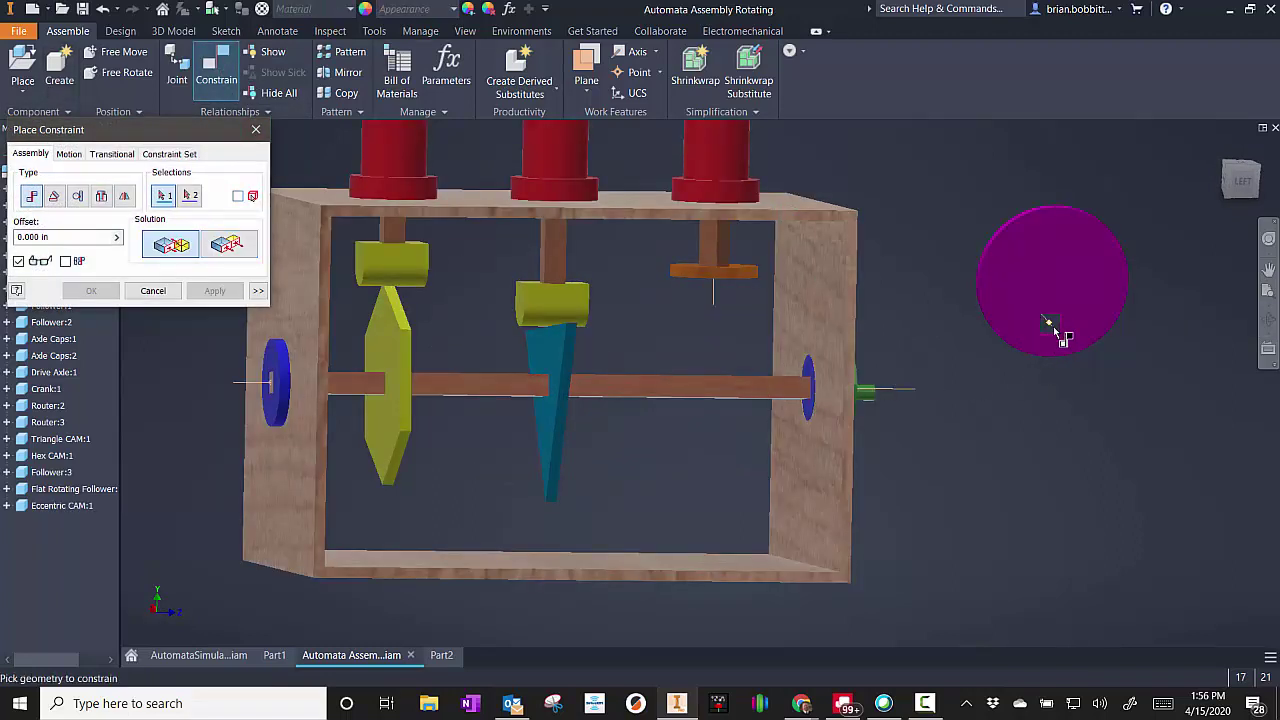
left_click(1056, 334)
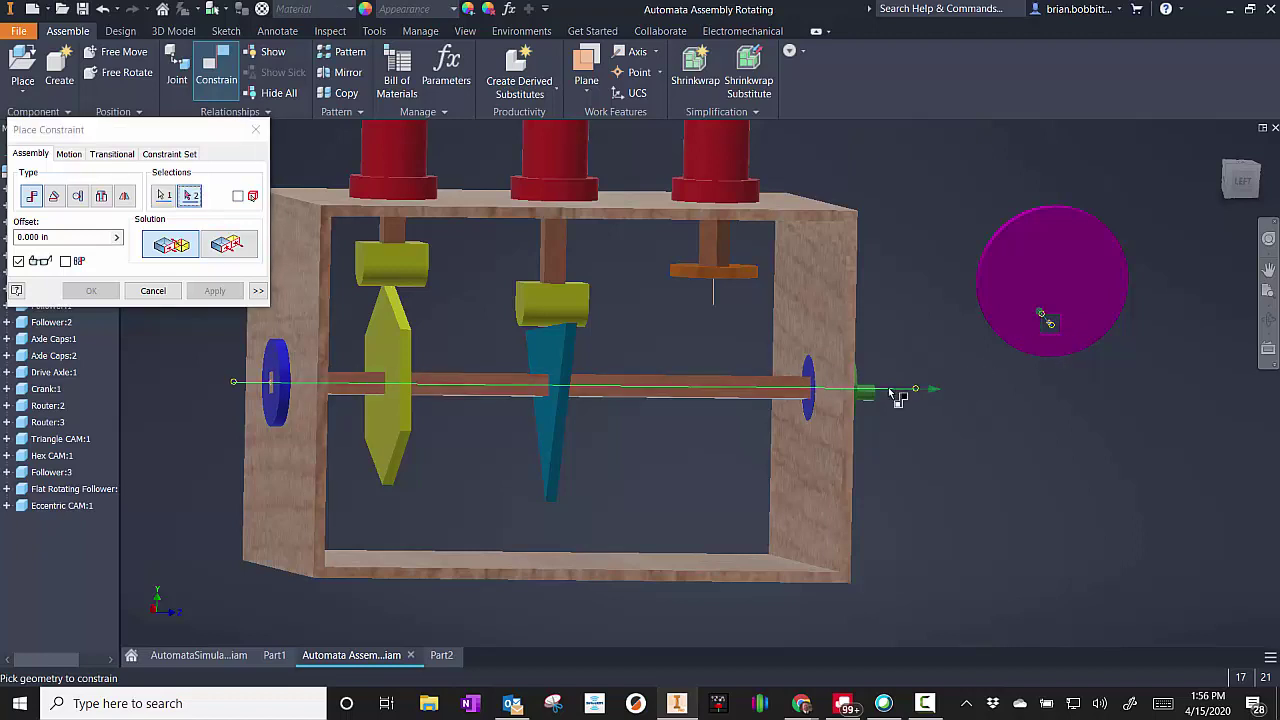
left_click(789, 391)
left_click(214, 290)
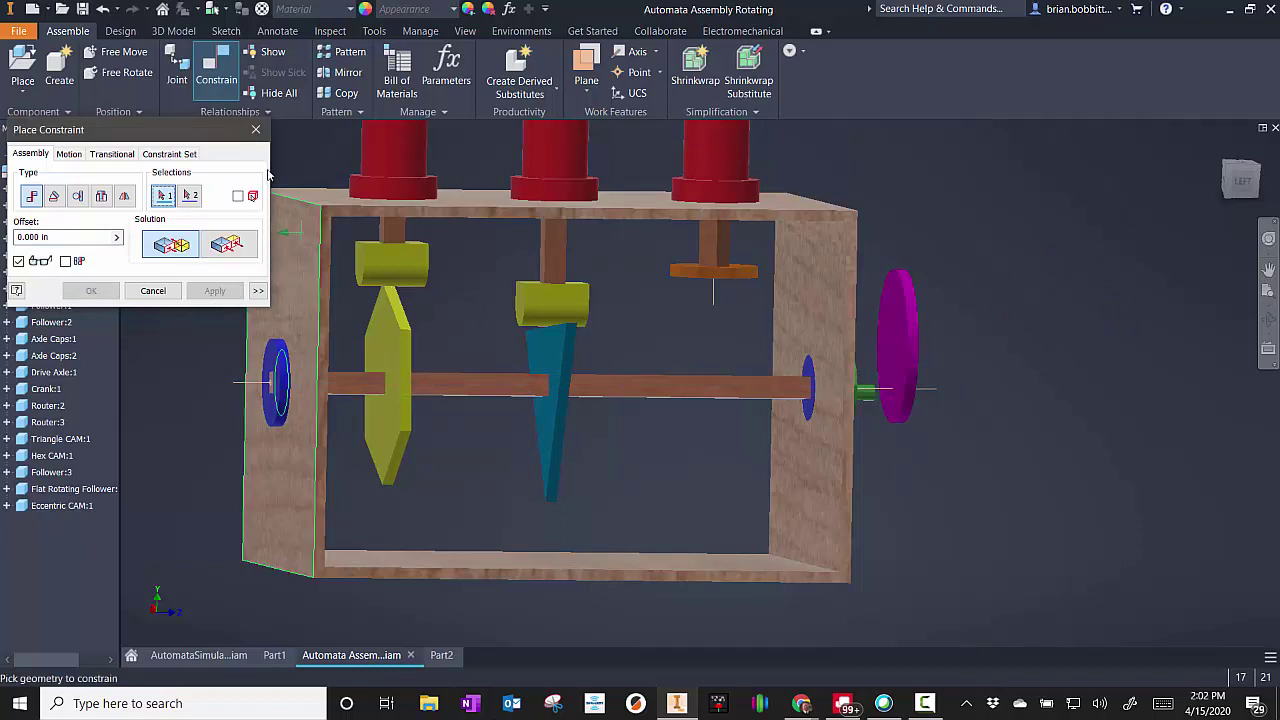
key("Escape")
left_click_drag(882, 340, 934, 349)
Step: Set up a mate between the eccentric cam's outer face and the inner face of the box's crank-side wall
left_click(1268, 320)
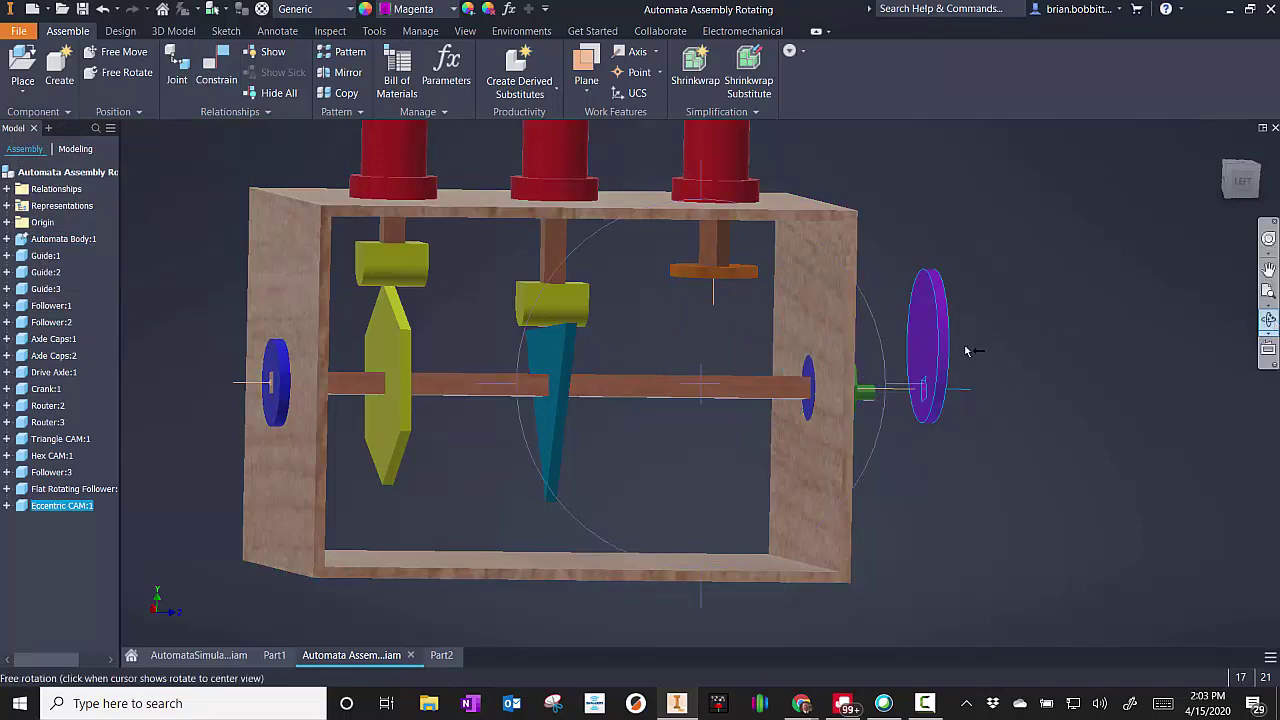
left_click_drag(966, 271, 833, 374)
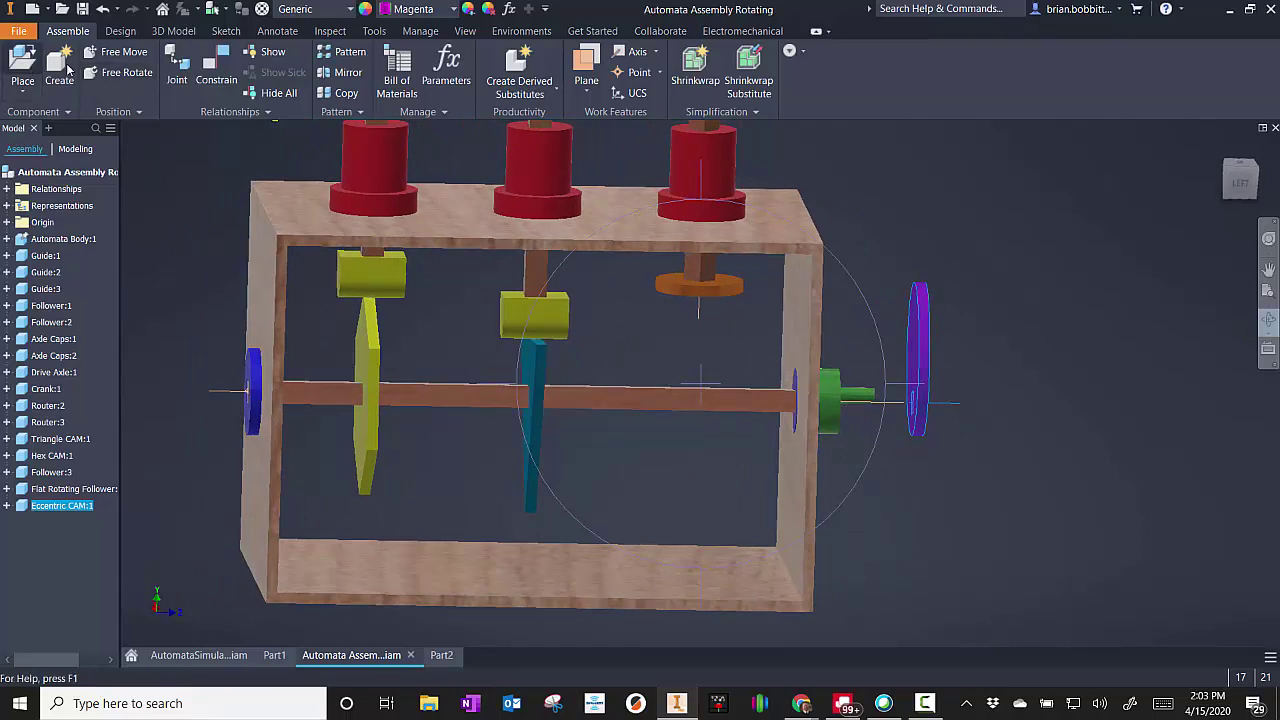
left_click(218, 70)
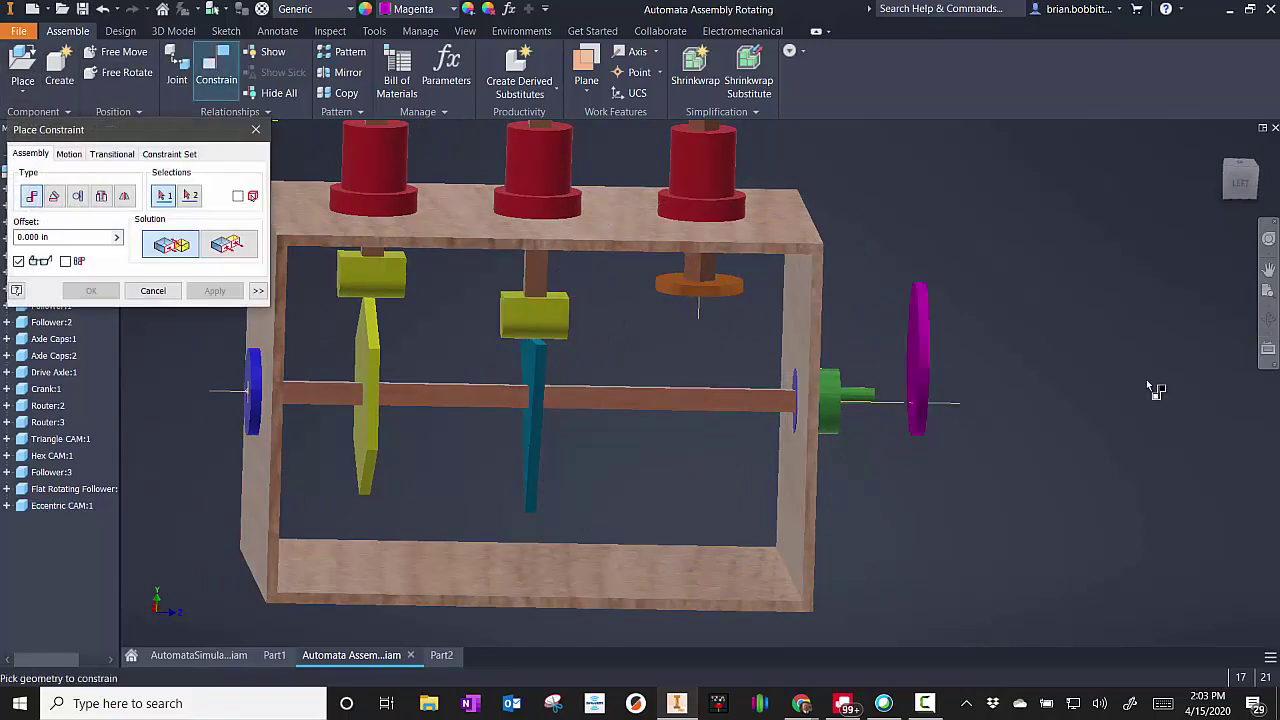
left_click(1268, 320)
left_click_drag(570, 310, 360, 278)
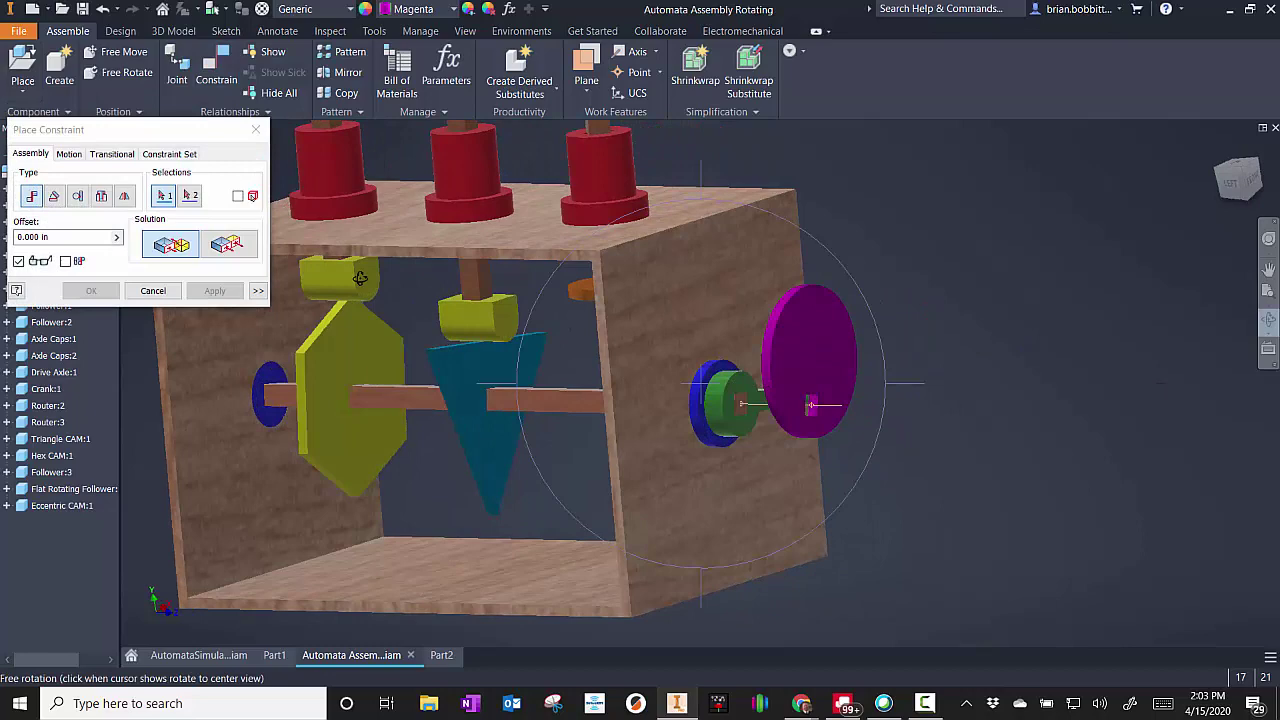
key("Escape")
left_click(830, 335)
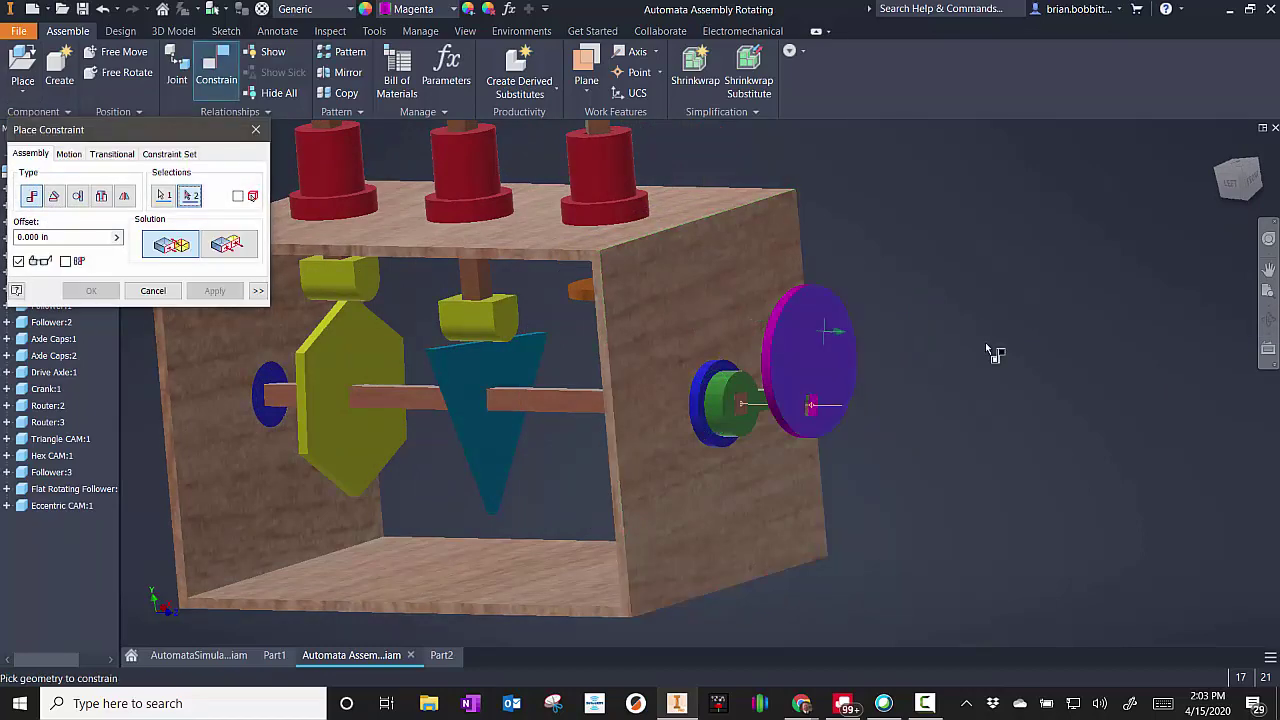
left_click(1268, 320)
left_click_drag(868, 379, 929, 374)
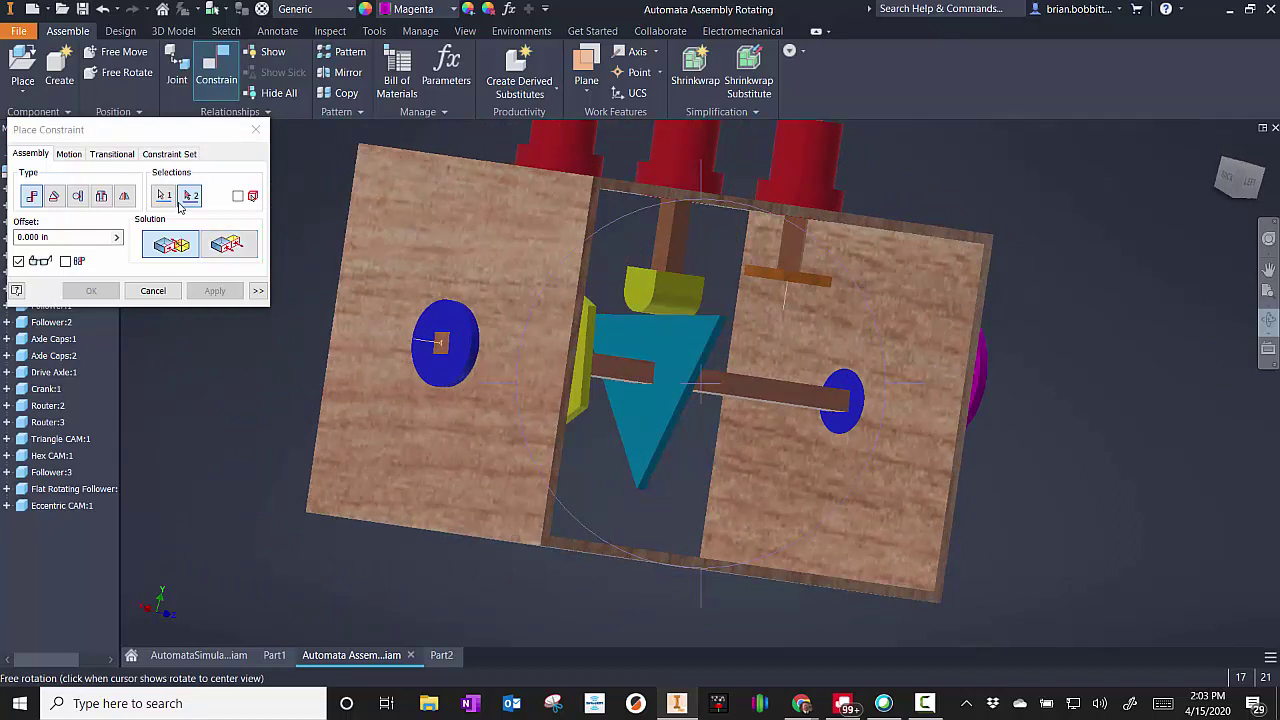
left_click(185, 202)
left_click(906, 321)
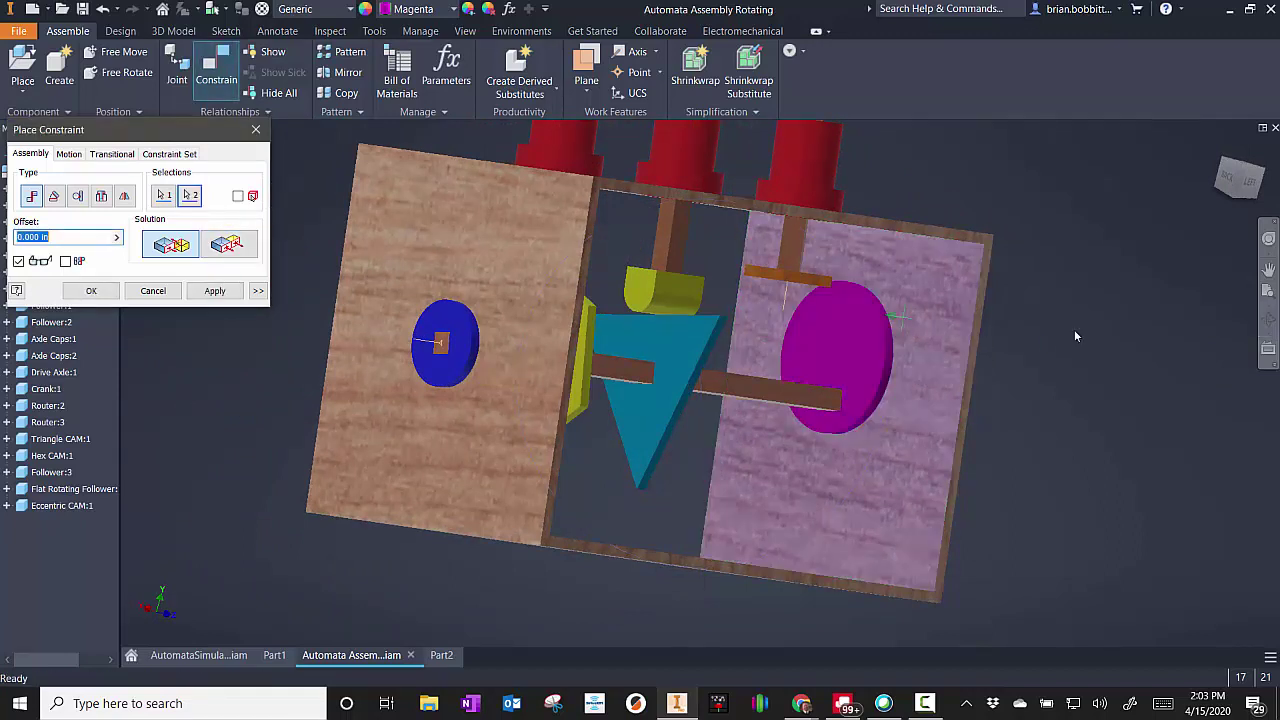
Step: Set the mate offset between the eccentric cam and the box wall to .75 in and apply it
left_click(1246, 184)
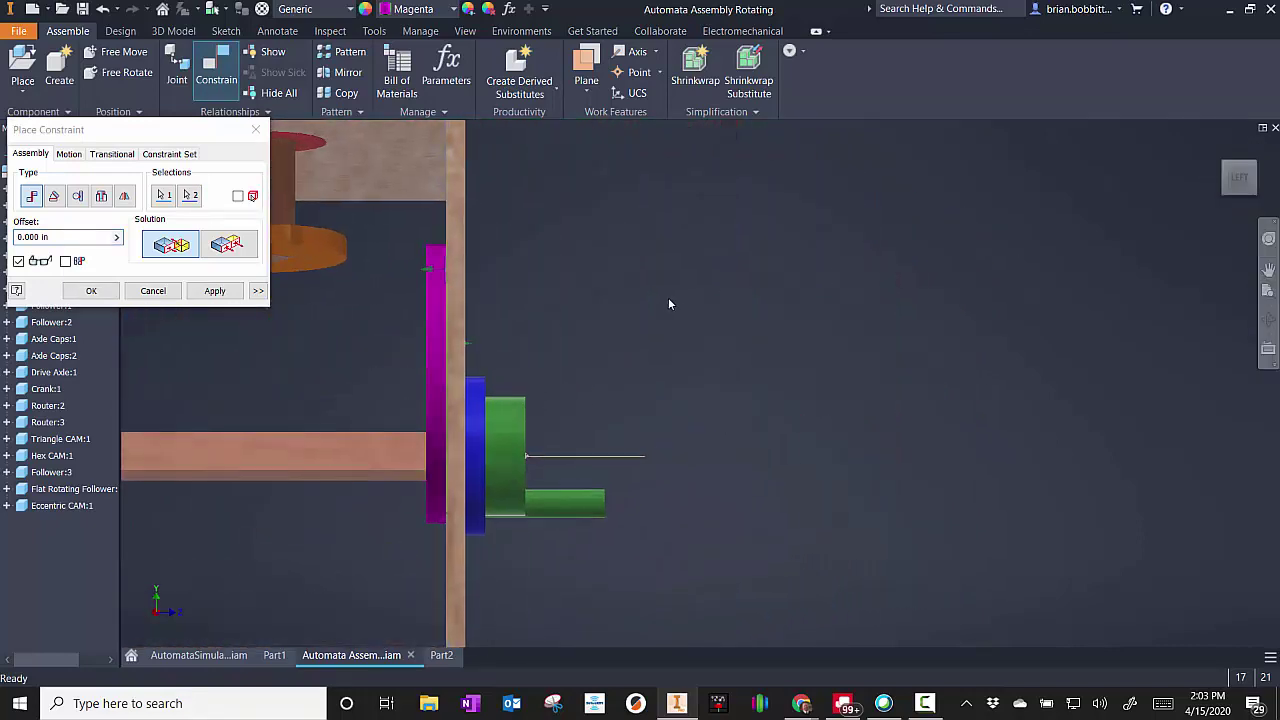
scroll(668, 297, "down", 5)
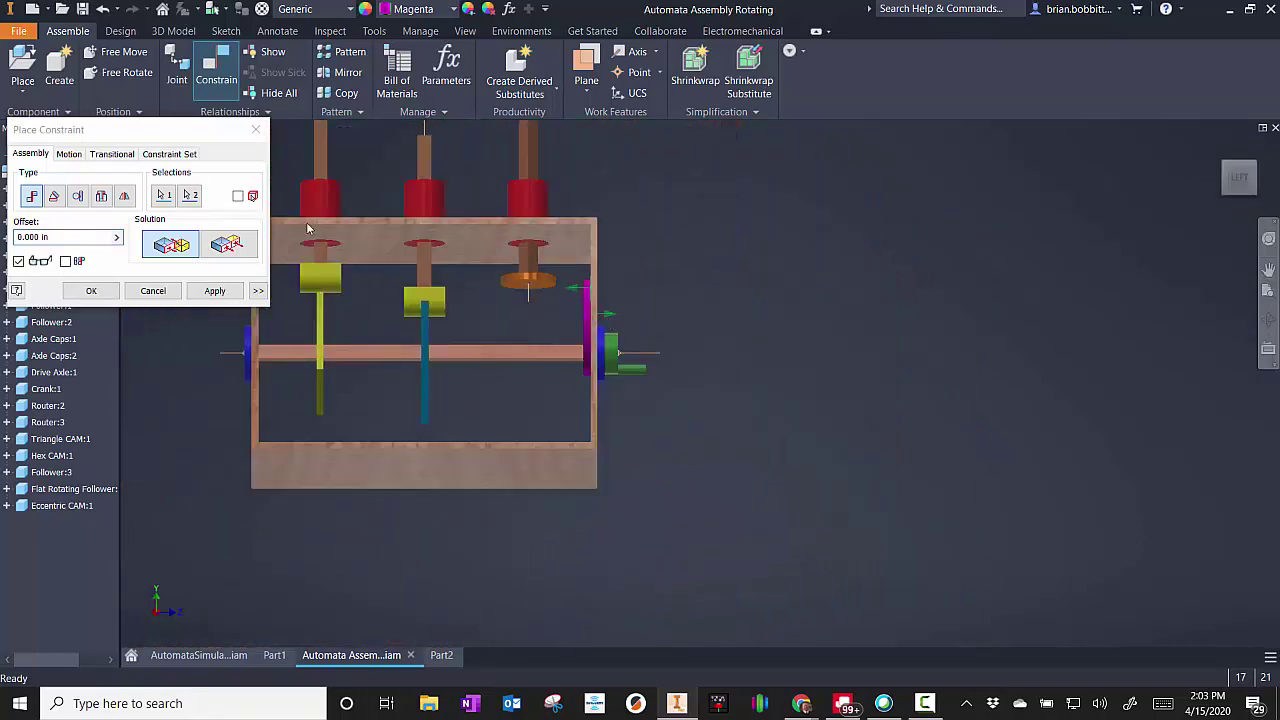
left_click_drag(97, 239, 14, 242)
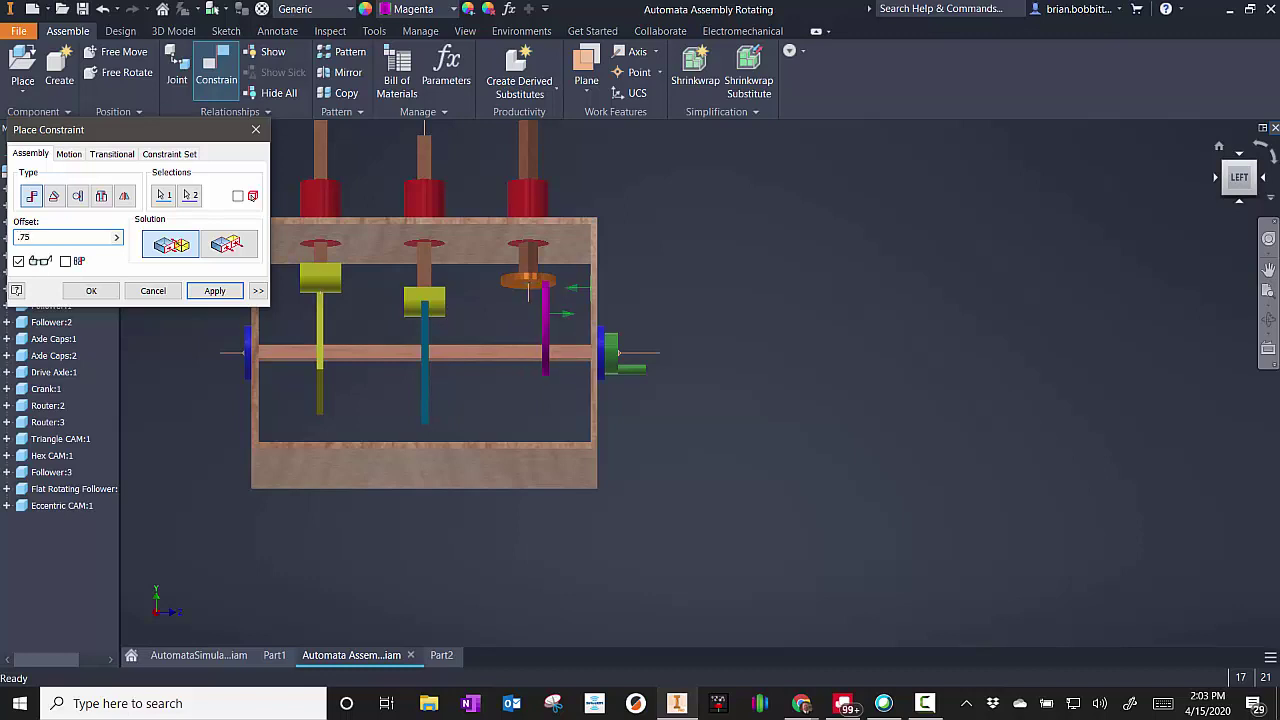
left_click(226, 295)
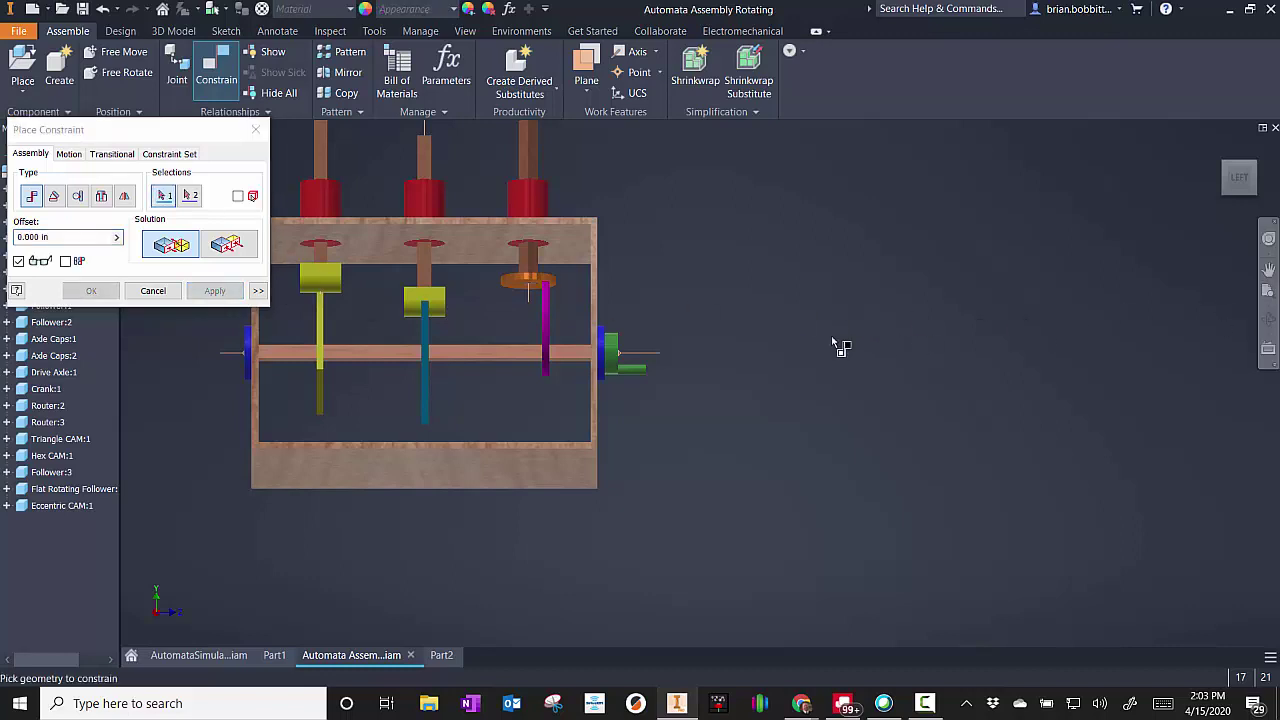
Step: Finish constraining and raise the third follower in its guide so its disk clears the eccentric cam
left_click(1268, 320)
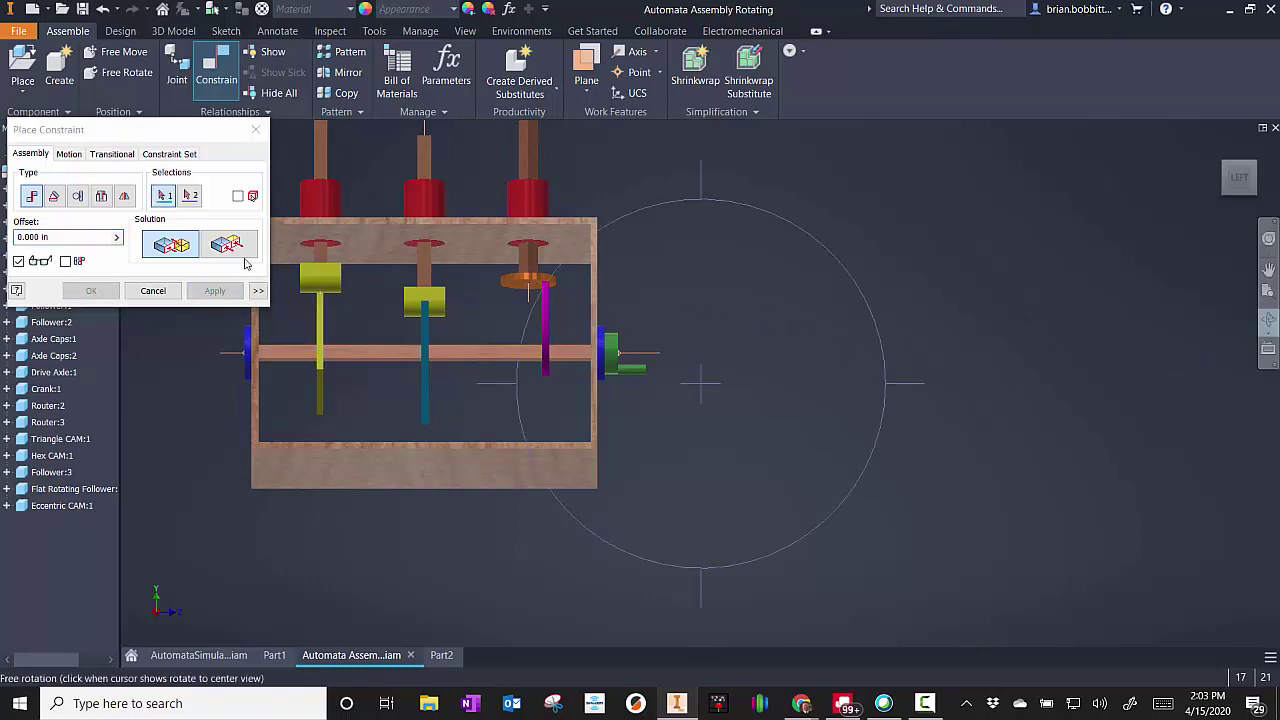
key("Escape")
key("Escape")
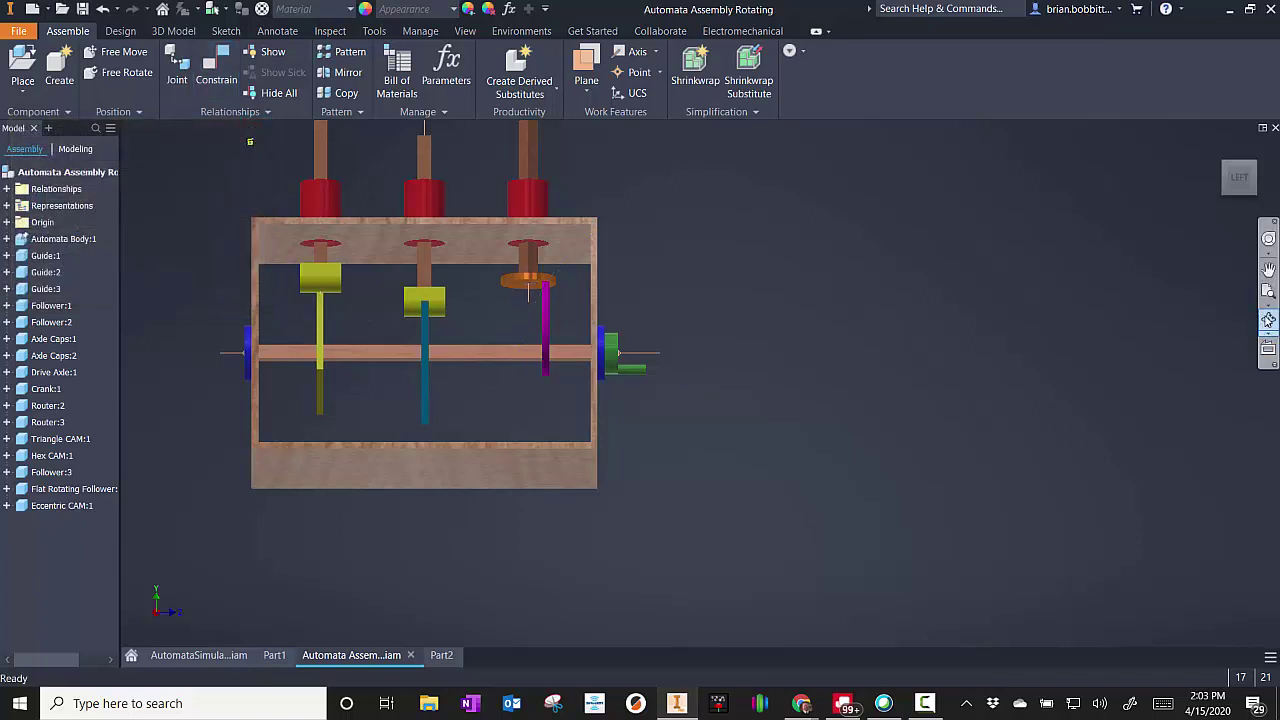
left_click(1268, 320)
left_click_drag(863, 360, 830, 404)
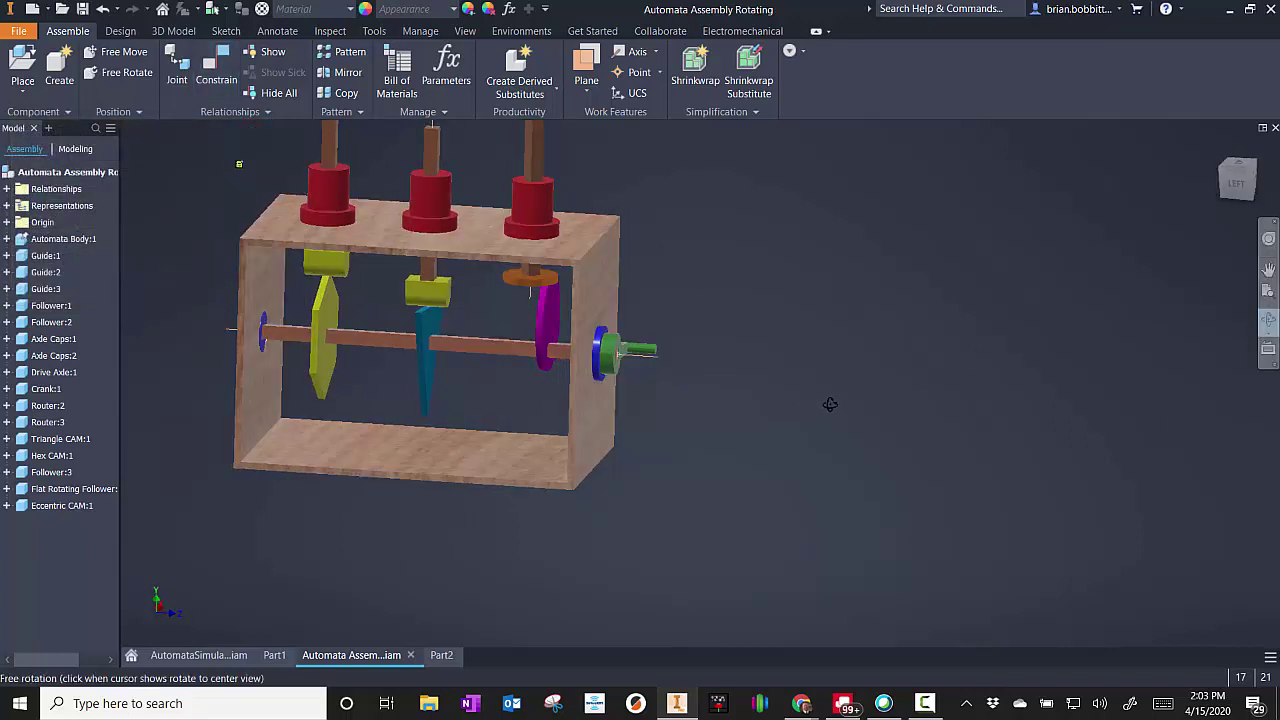
scroll(570, 318, "up", 2)
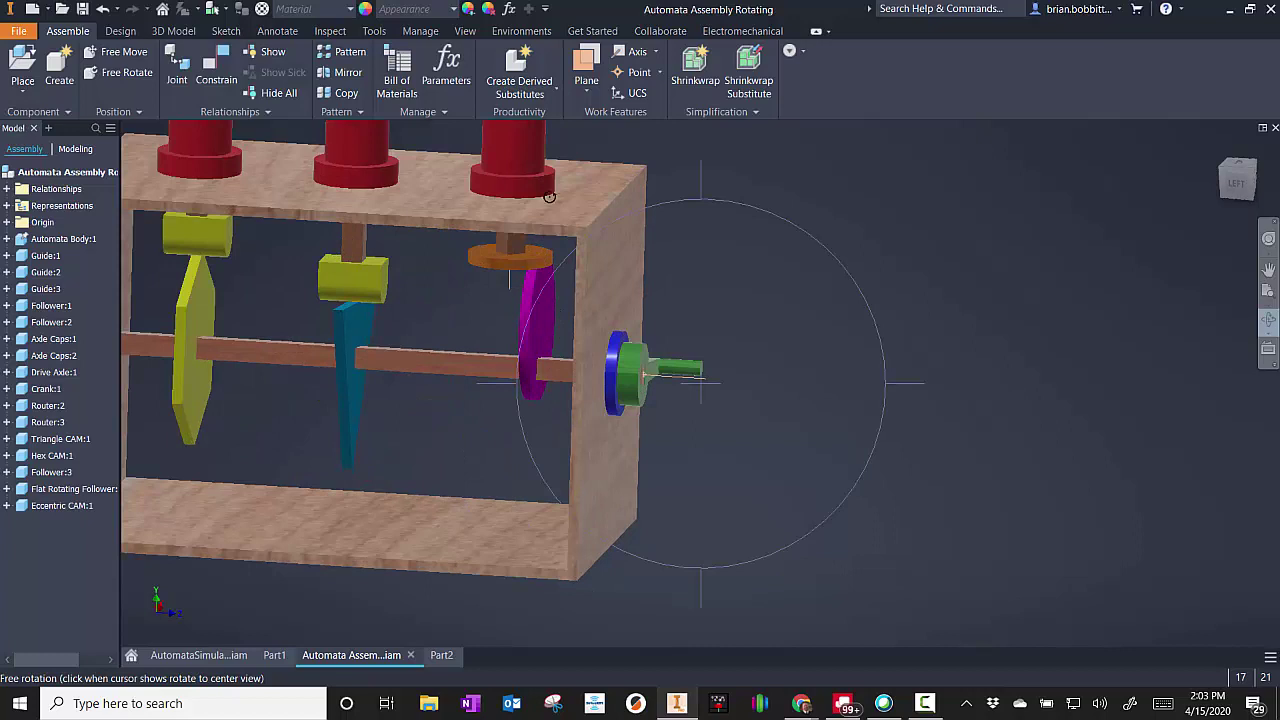
left_click_drag(591, 314, 623, 257)
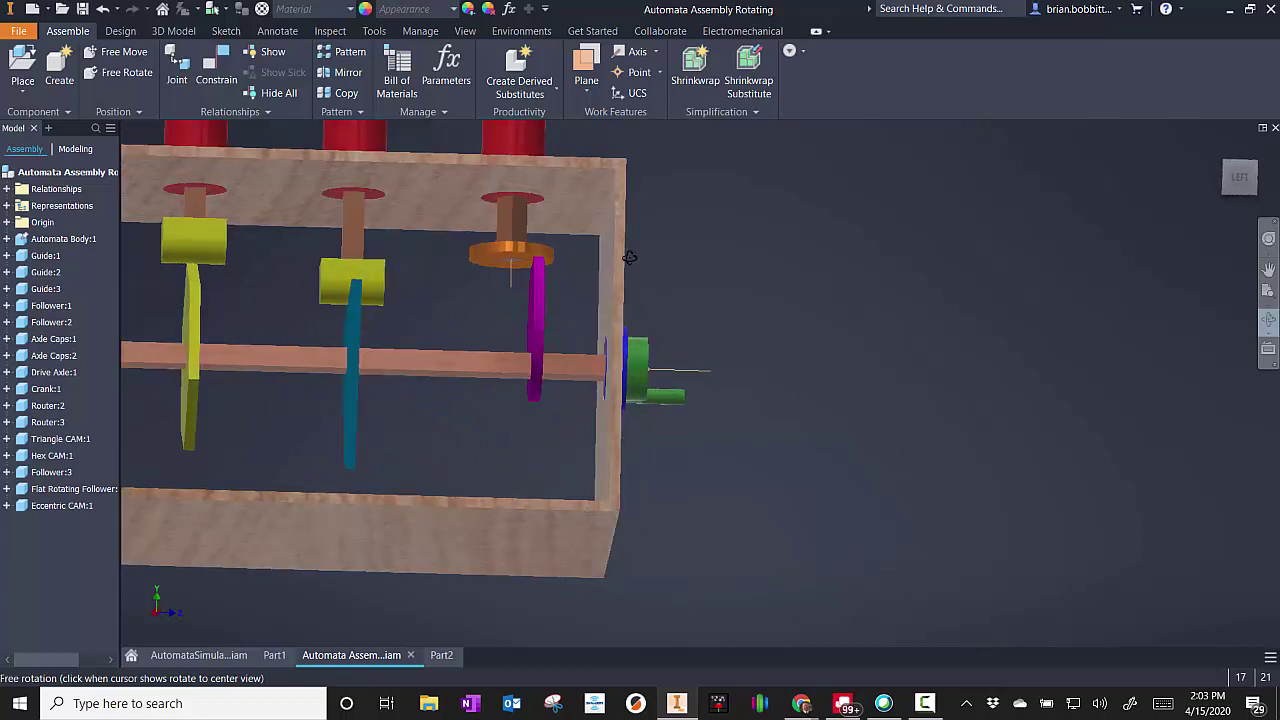
key("Escape")
left_click_drag(524, 218, 524, 201)
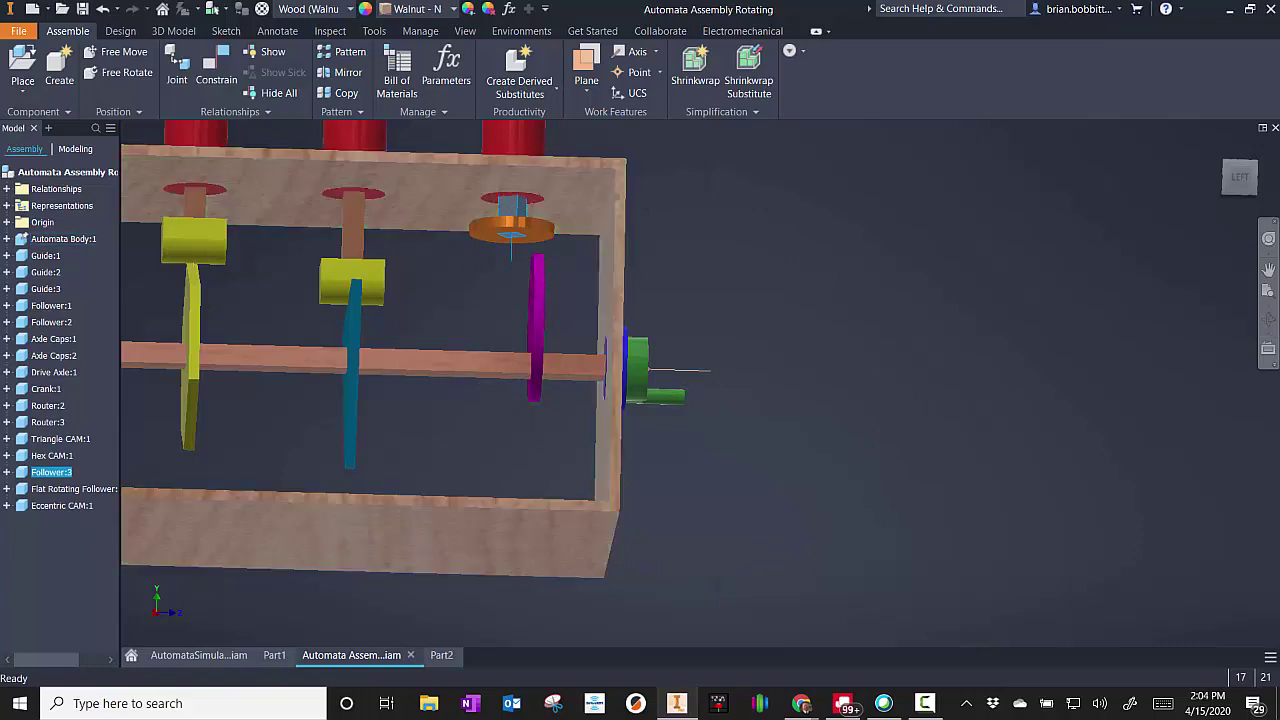
Step: Add a transitional constraint between the underside of the third follower's disk and the eccentric cam's rim
left_click(1268, 320)
left_click_drag(786, 337, 775, 351)
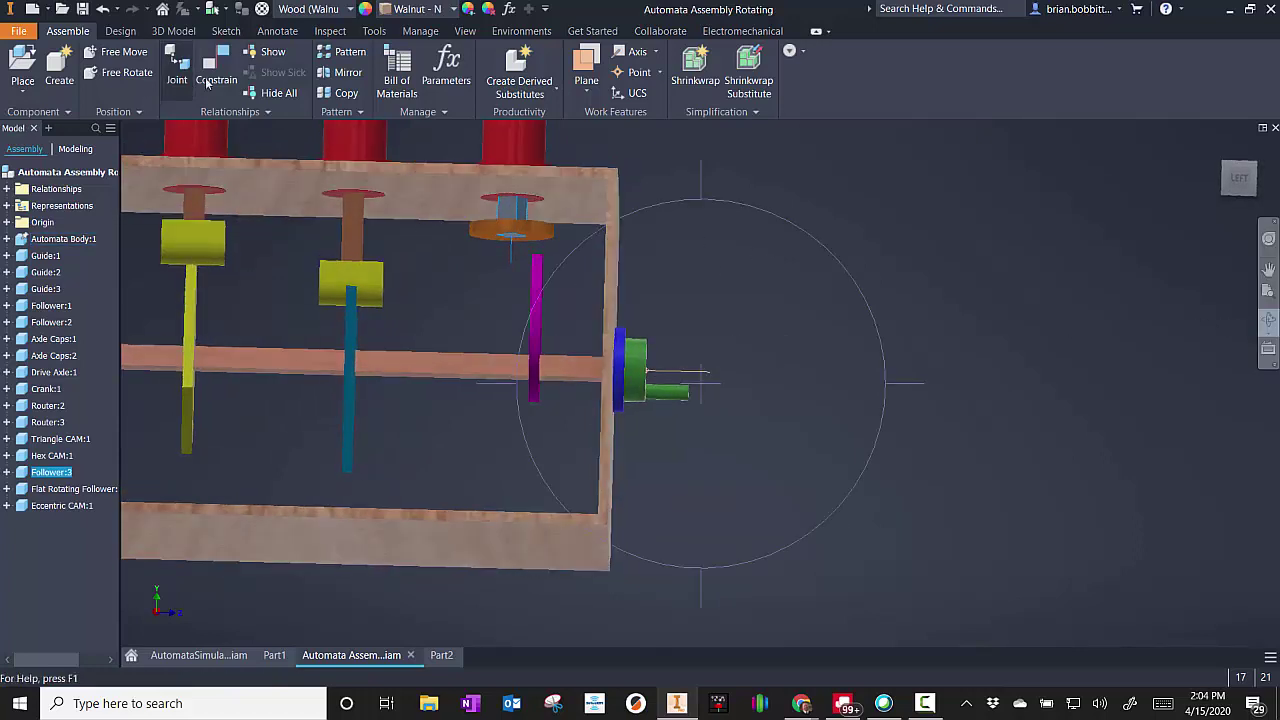
left_click(198, 83)
left_click(115, 154)
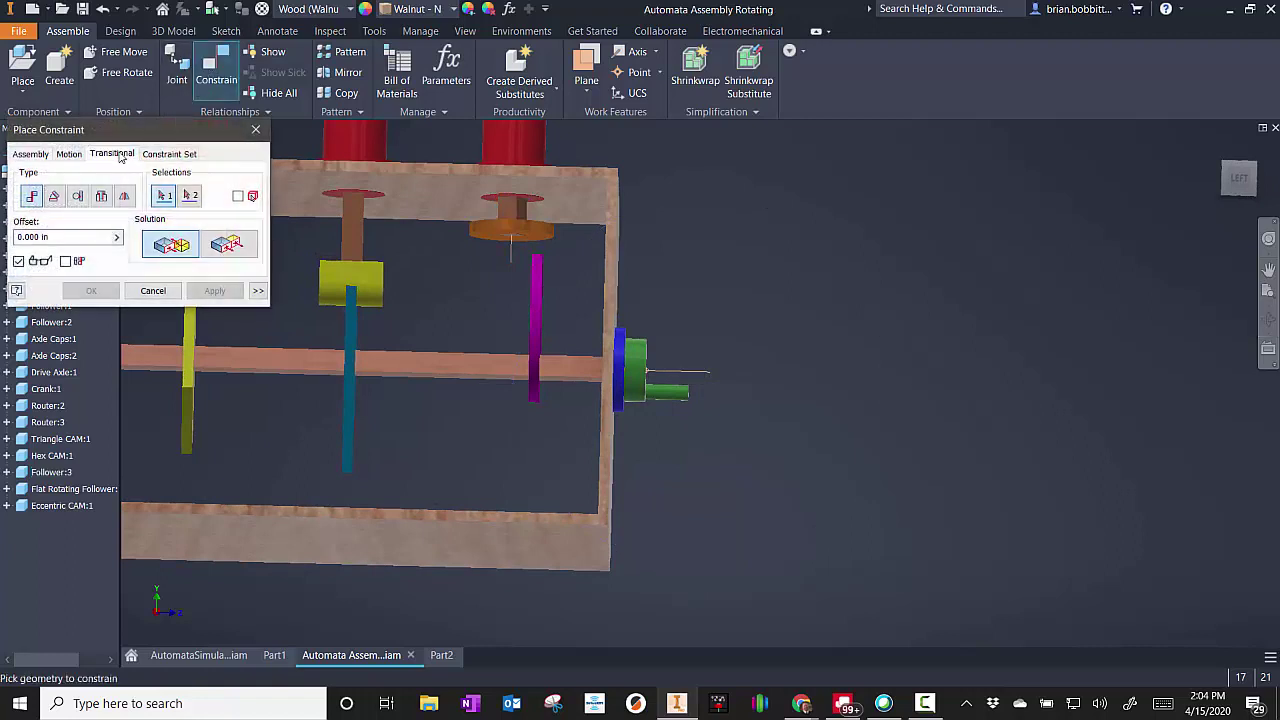
left_click(540, 243)
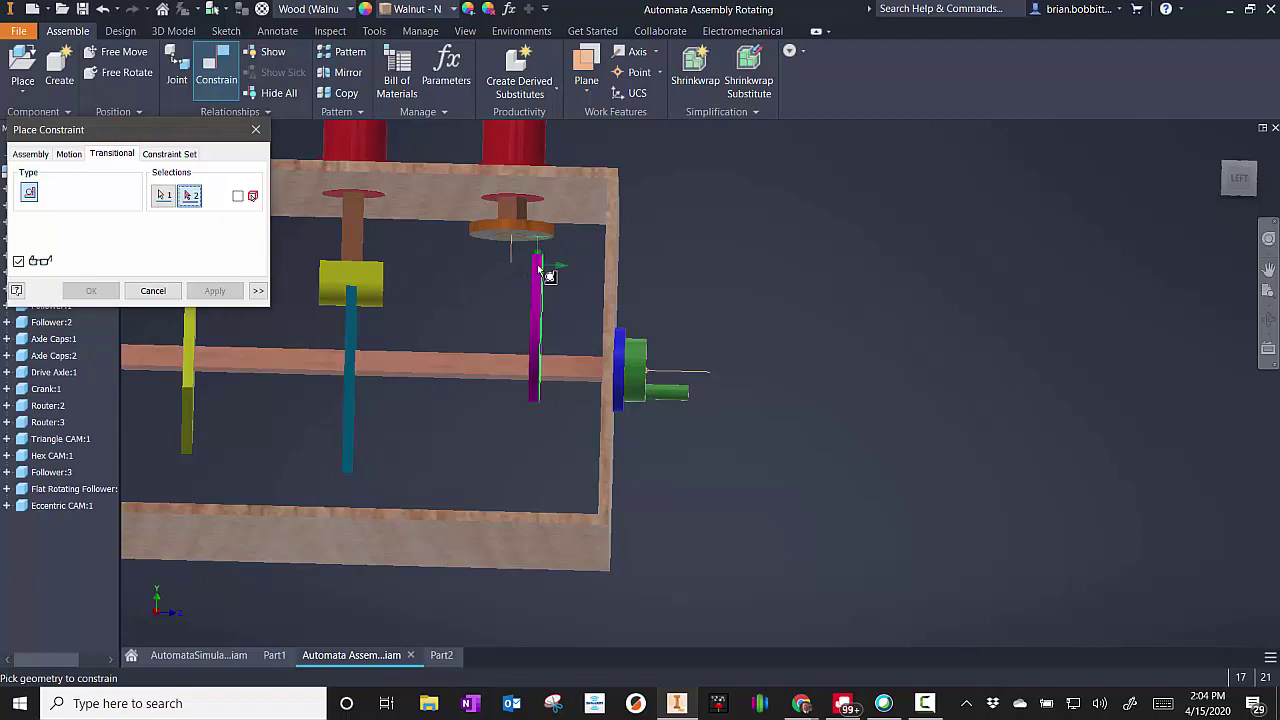
left_click(536, 281)
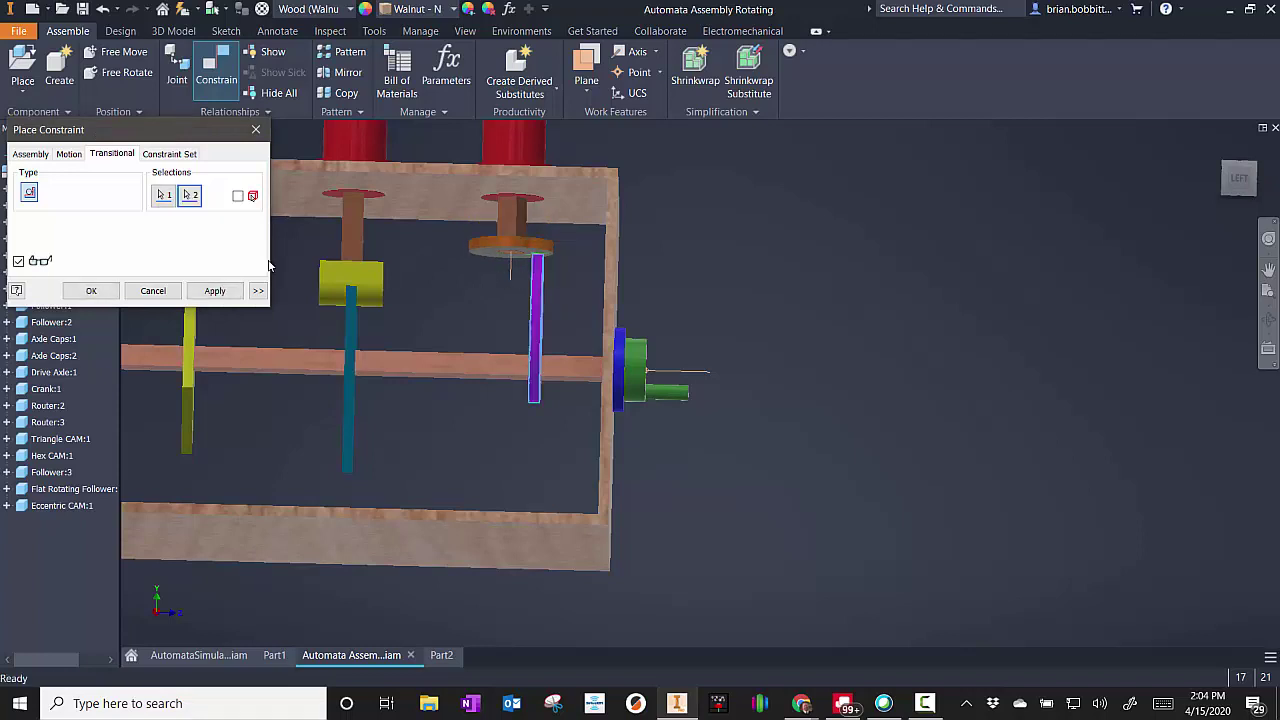
left_click(236, 294)
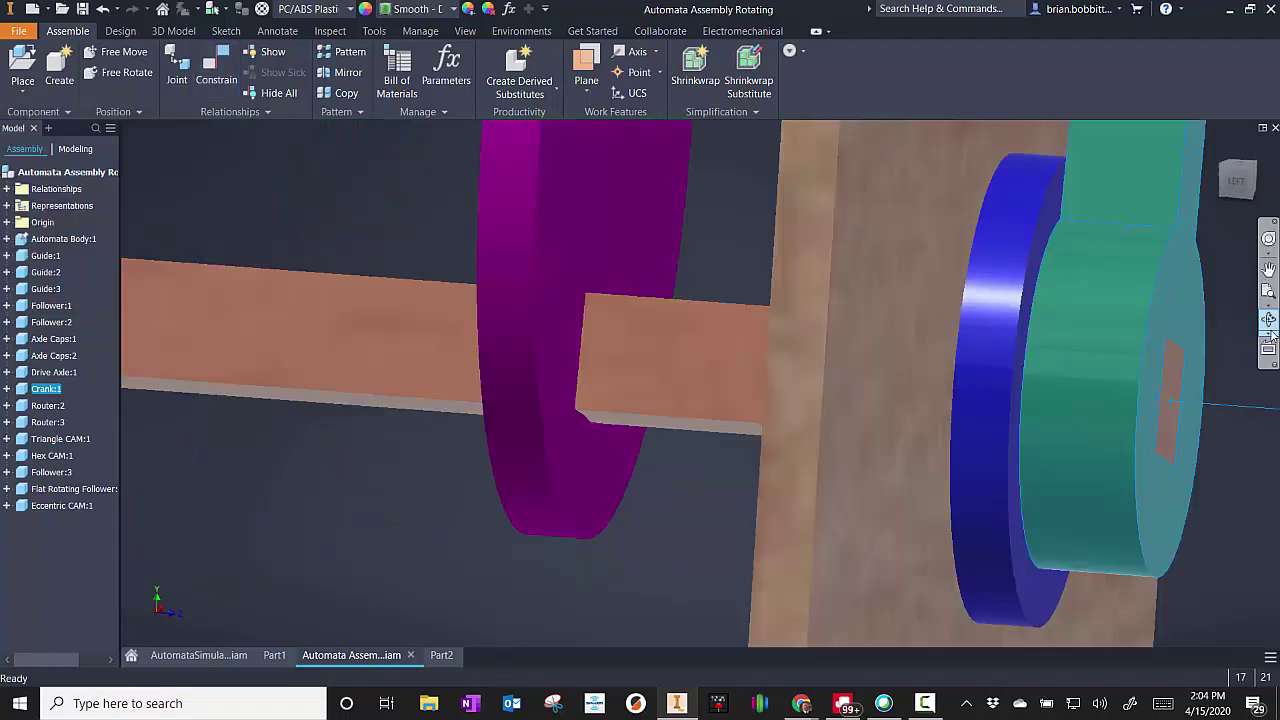
Step: Mate the upper face of the eccentric cam's square hole to the drive axle's top face at 0.000 in offset and finish constraining
left_click(1269, 322)
left_click_drag(975, 349, 891, 374)
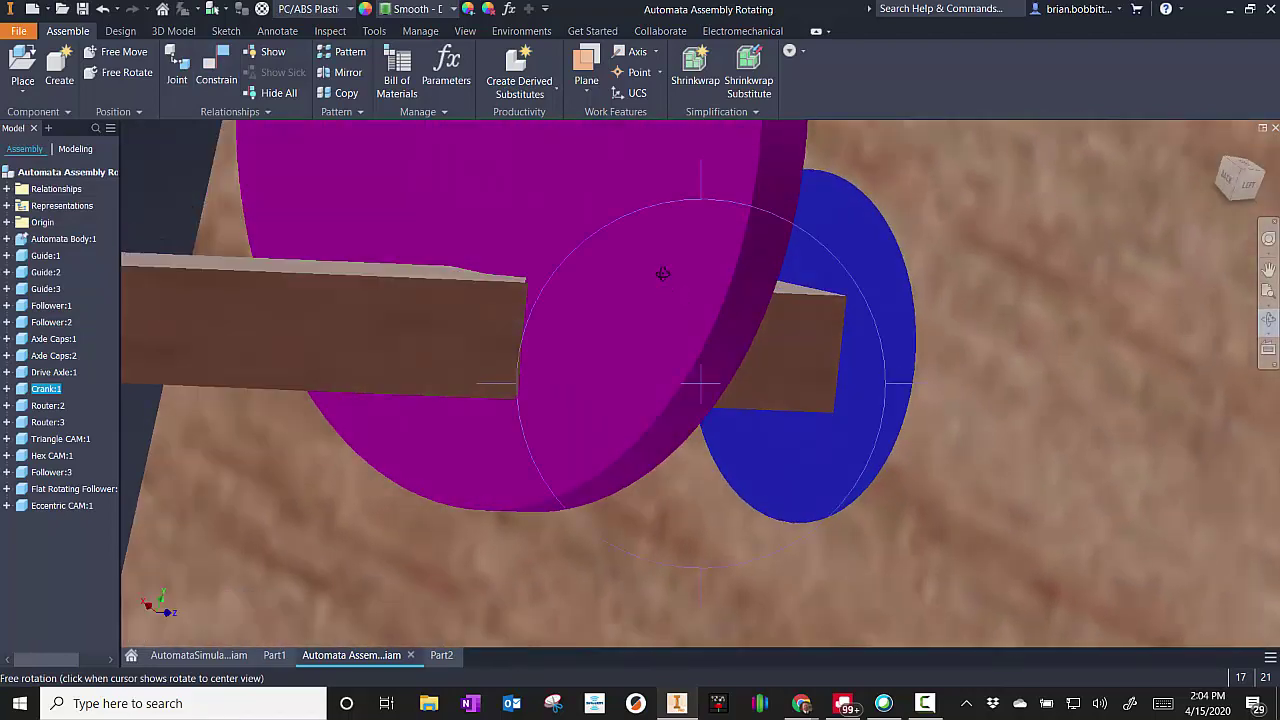
key("Escape")
left_click(601, 205)
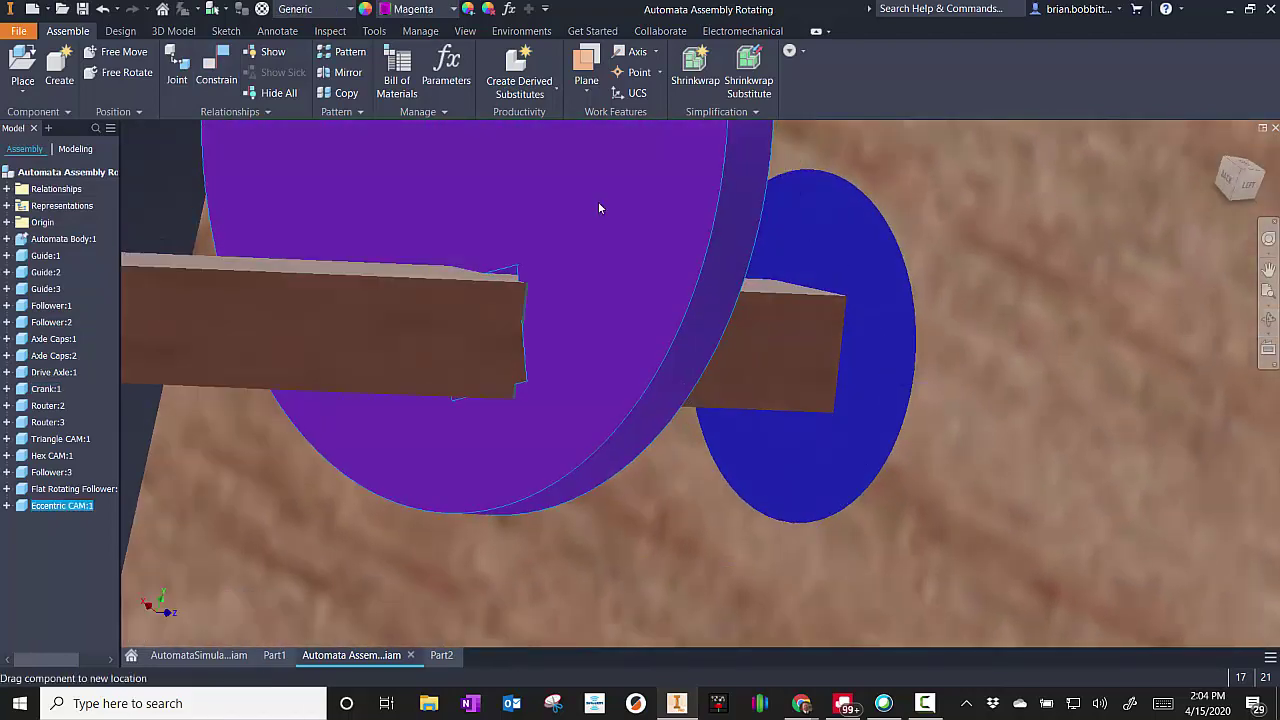
left_click(218, 78)
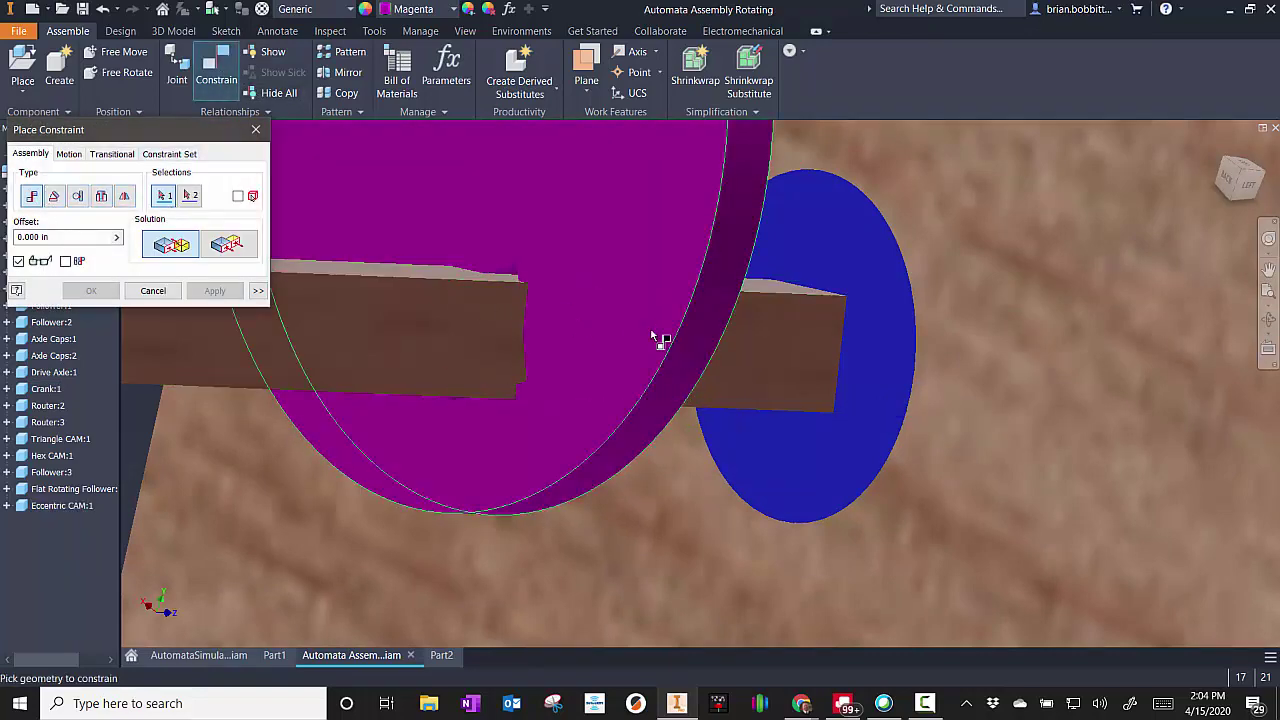
scroll(520, 283, "up", 5)
left_click(502, 271)
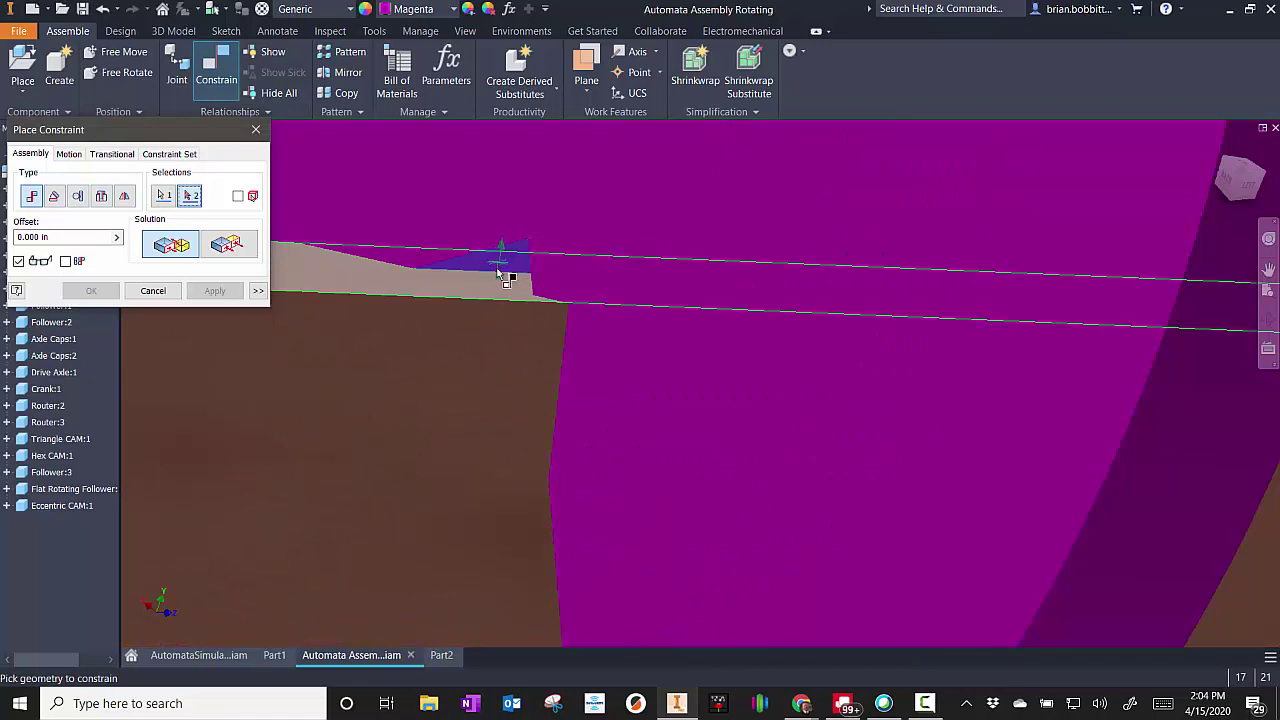
left_click(378, 285)
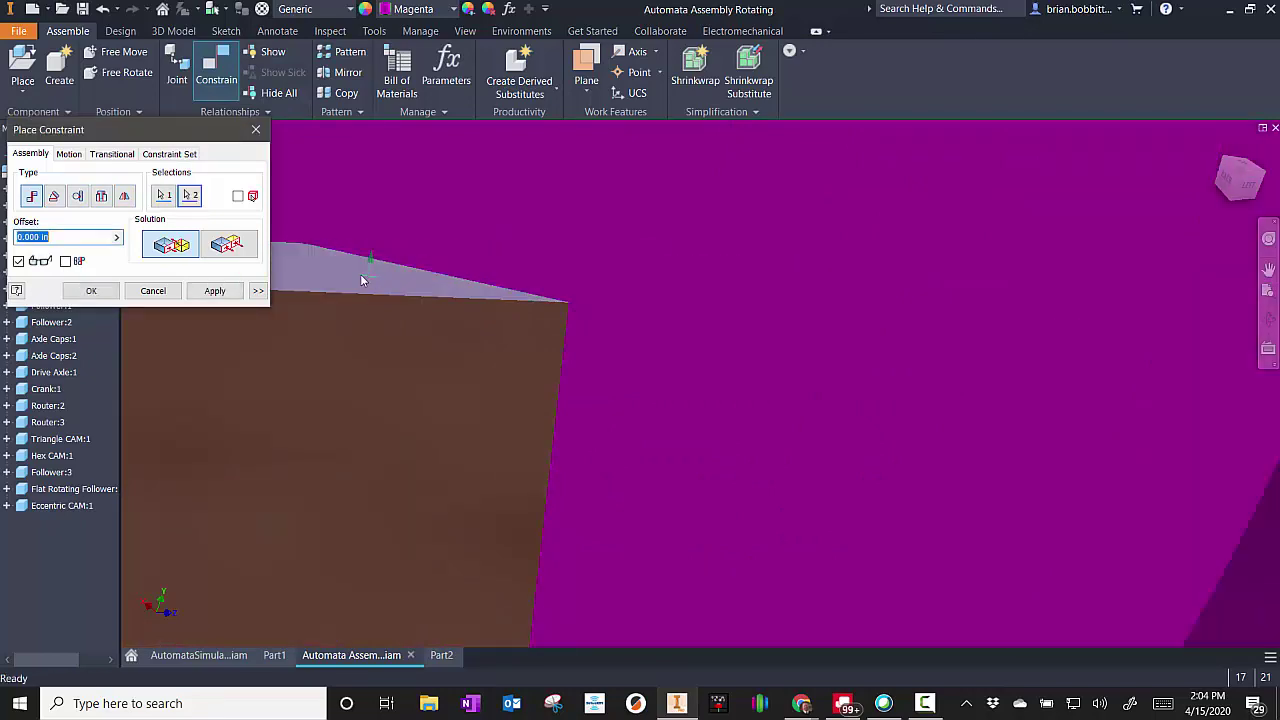
left_click(215, 291)
scroll(380, 300, "down", 5)
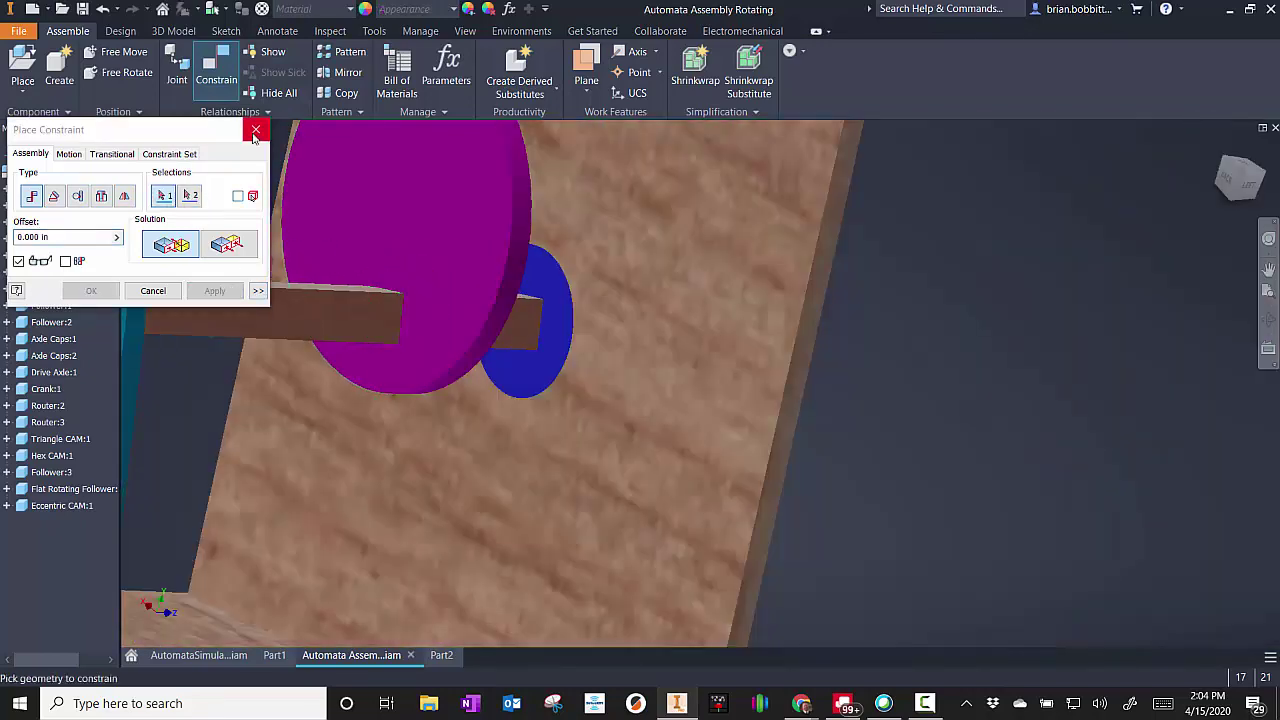
left_click(255, 130)
Step: Turn the crank to test the motion of the three cams and followers in the whole assembly
left_click(1268, 319)
left_click_drag(828, 340, 790, 427)
scroll(753, 337, "down", 5)
key("Escape")
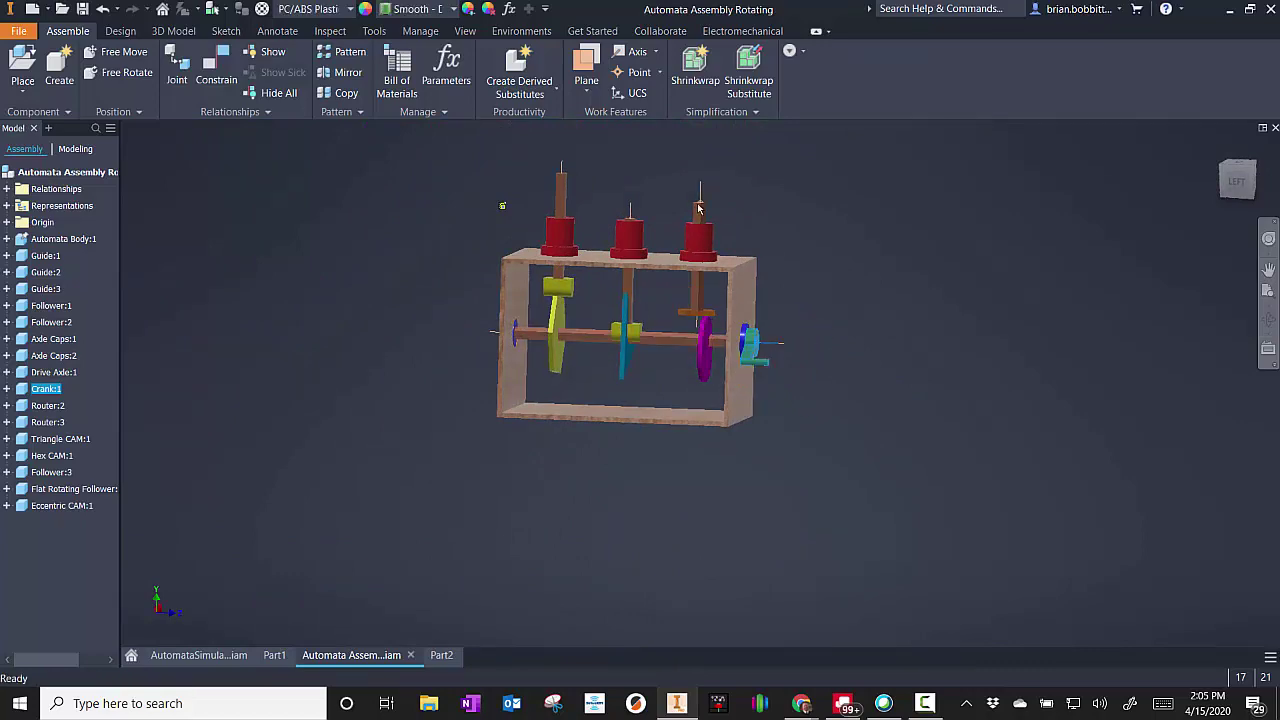
Step: Place one Turner component in the assembly beside the third follower's shaft
scroll(698, 208, "up", 5)
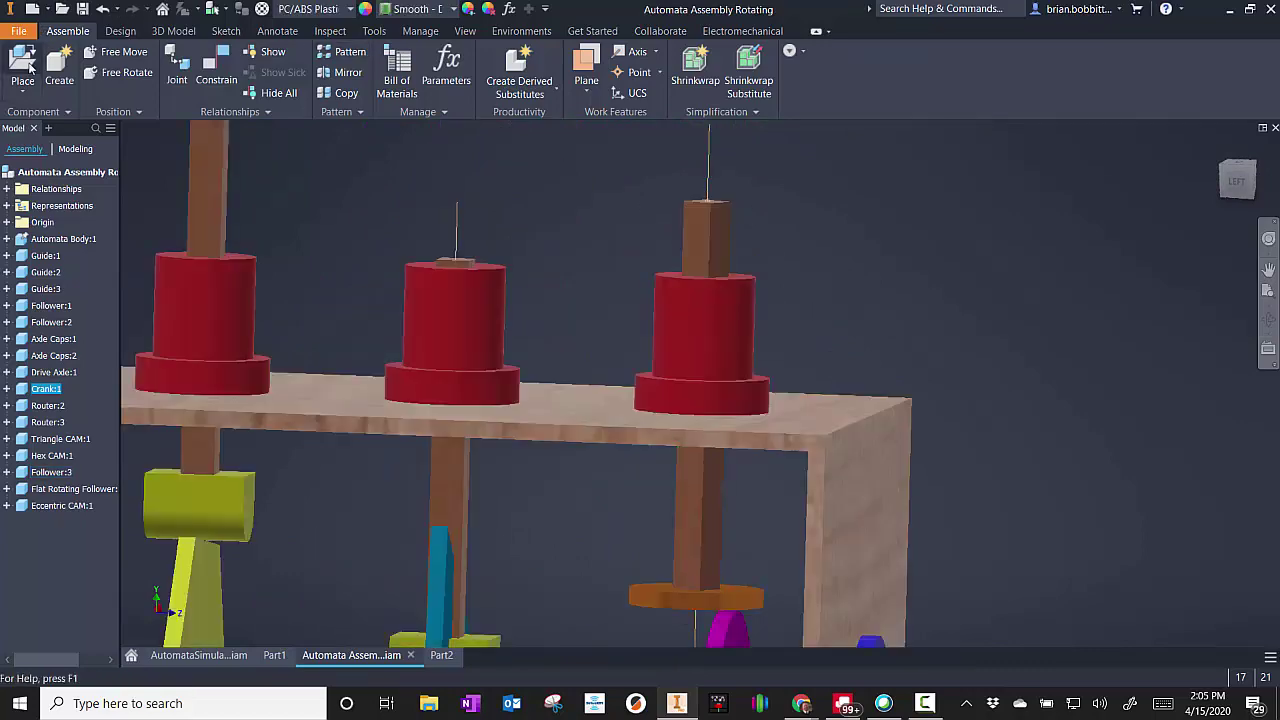
key("p")
scroll(571, 303, "down", 2)
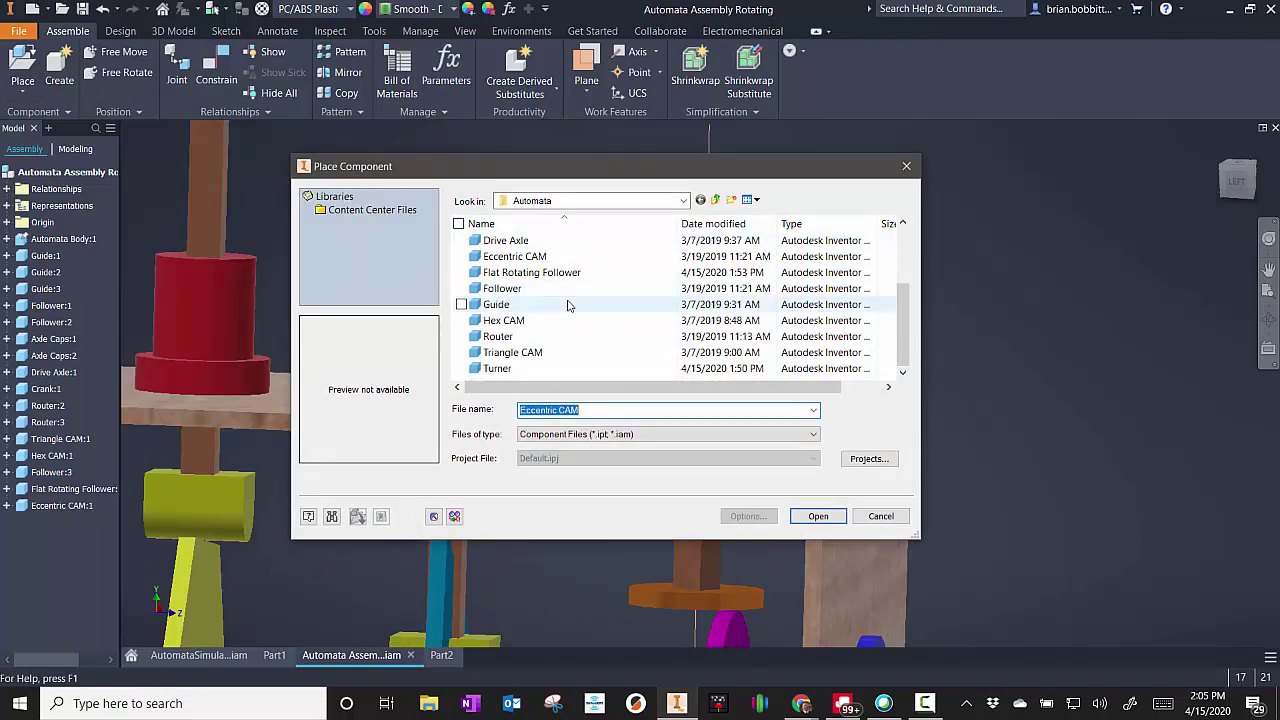
double_click(498, 368)
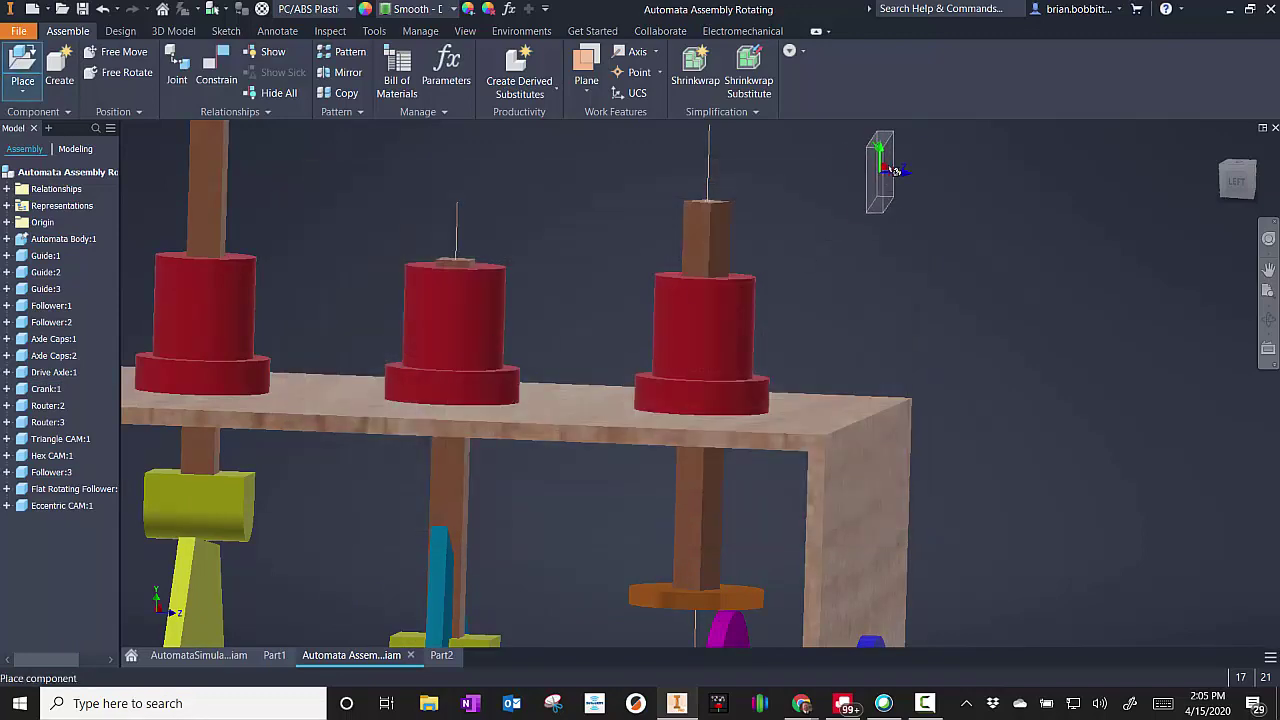
left_click(890, 167)
right_click(994, 185)
left_click(1039, 190)
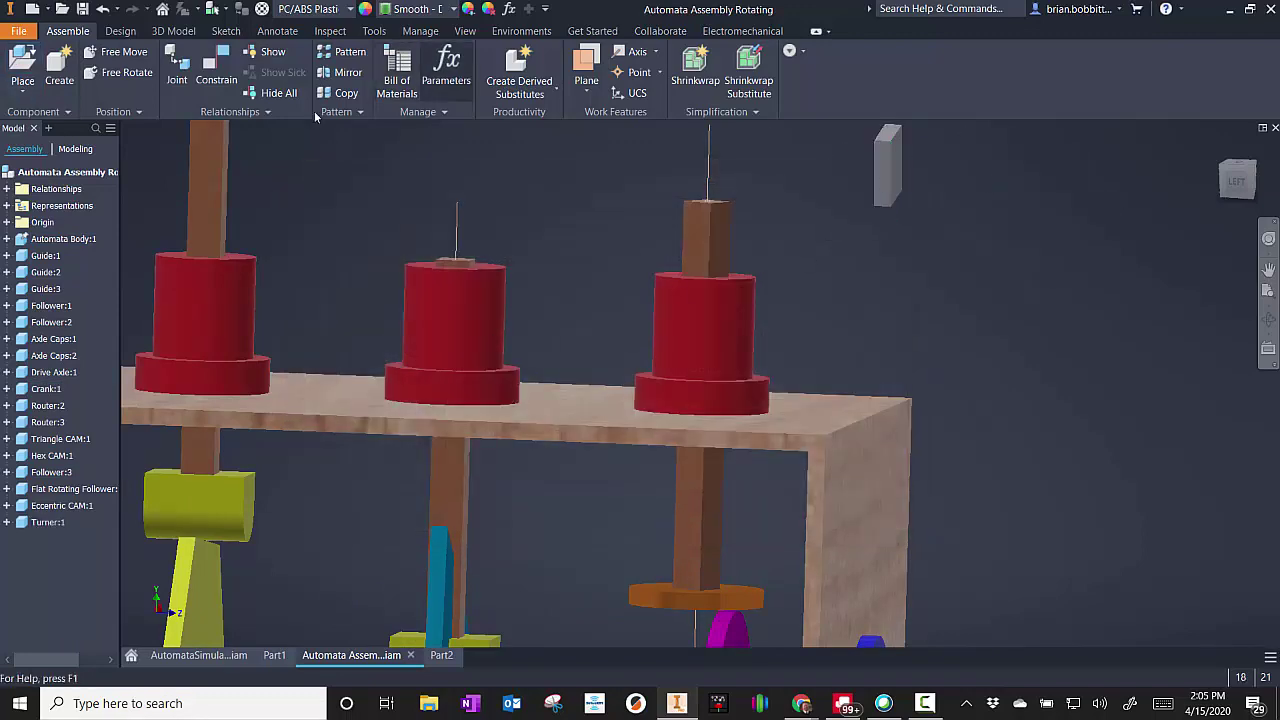
Step: Rotate the Turner freely to expose its broad face and mate that face to the third follower's shaft at 0.000 in offset
left_click(883, 180)
left_click(120, 72)
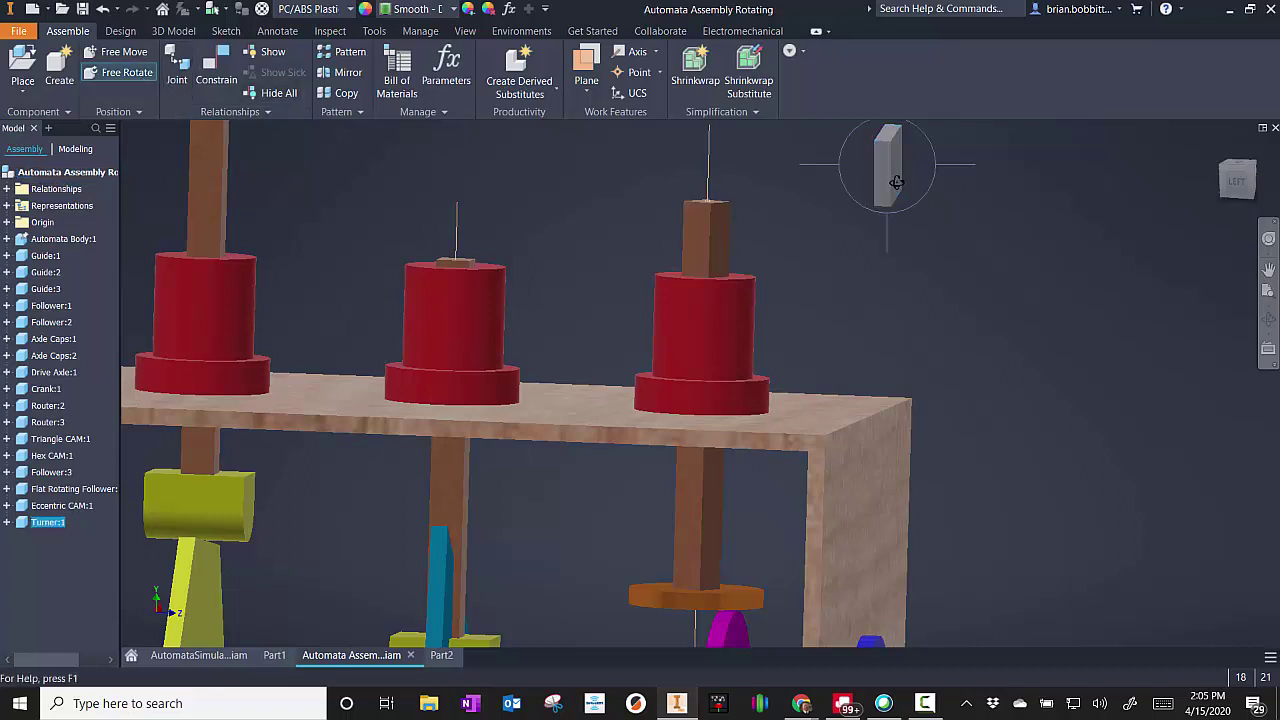
left_click_drag(896, 182, 881, 181)
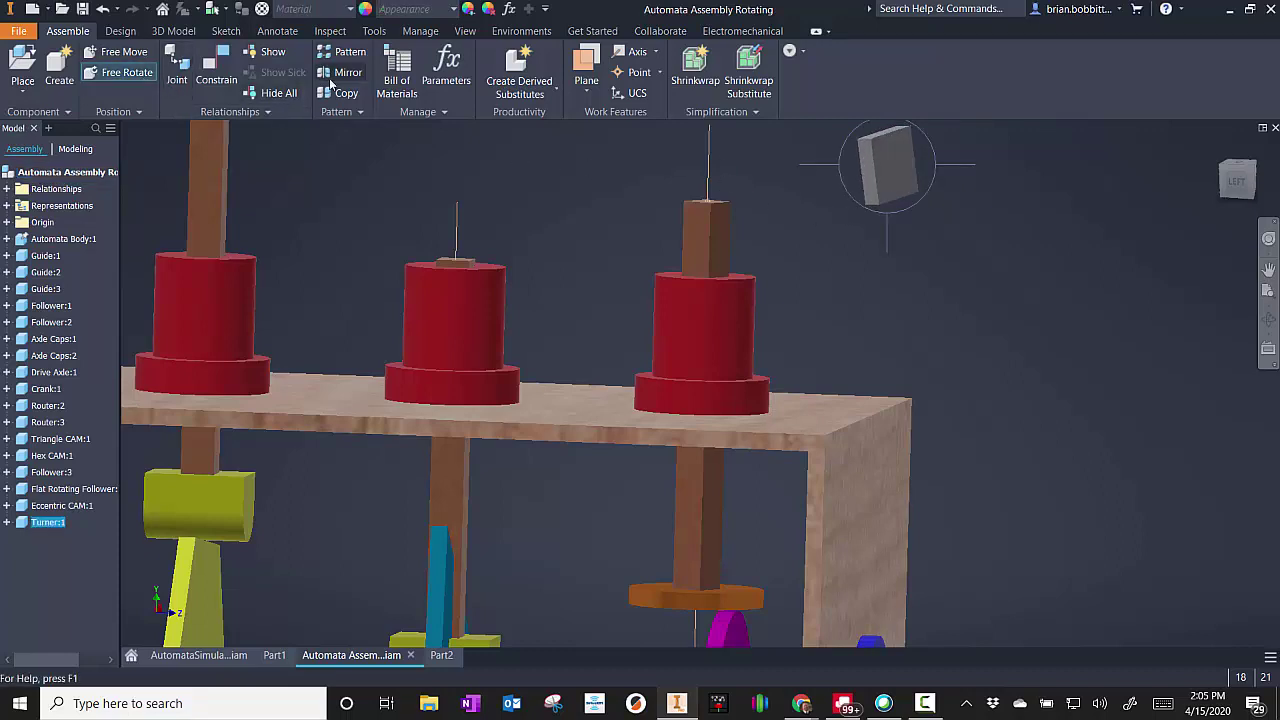
left_click(216, 70)
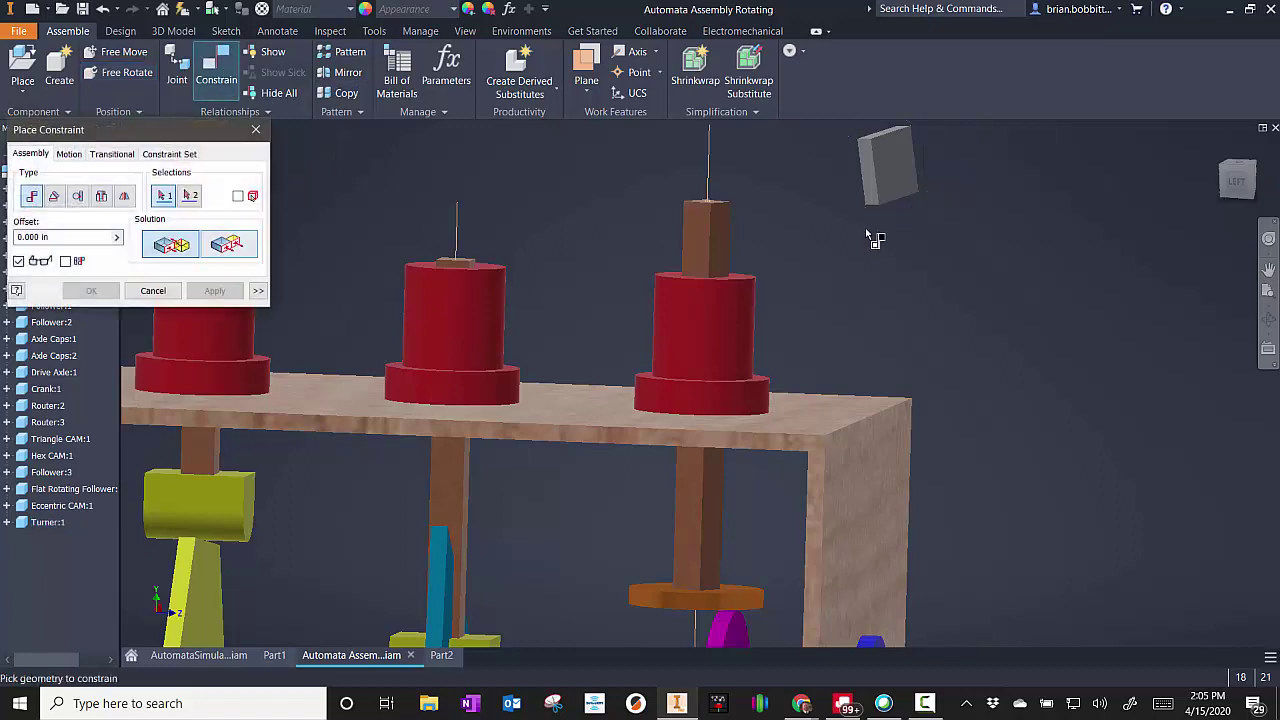
left_click(905, 193)
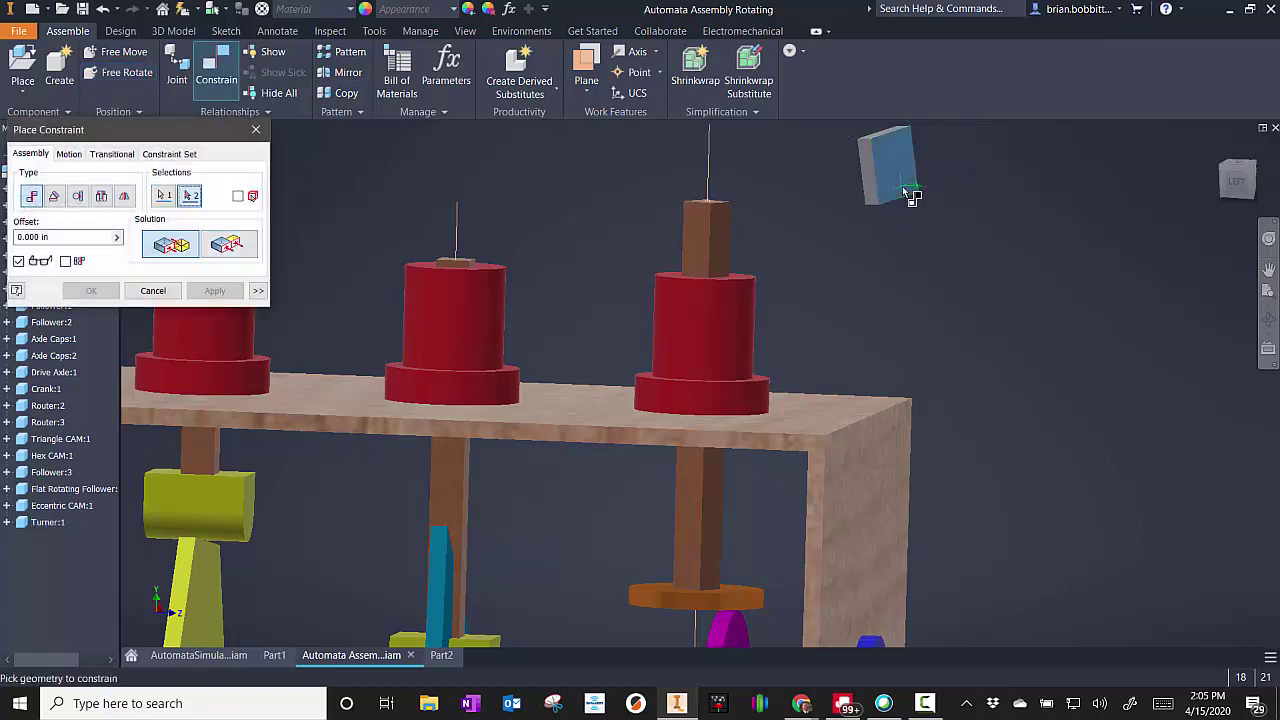
left_click(703, 215)
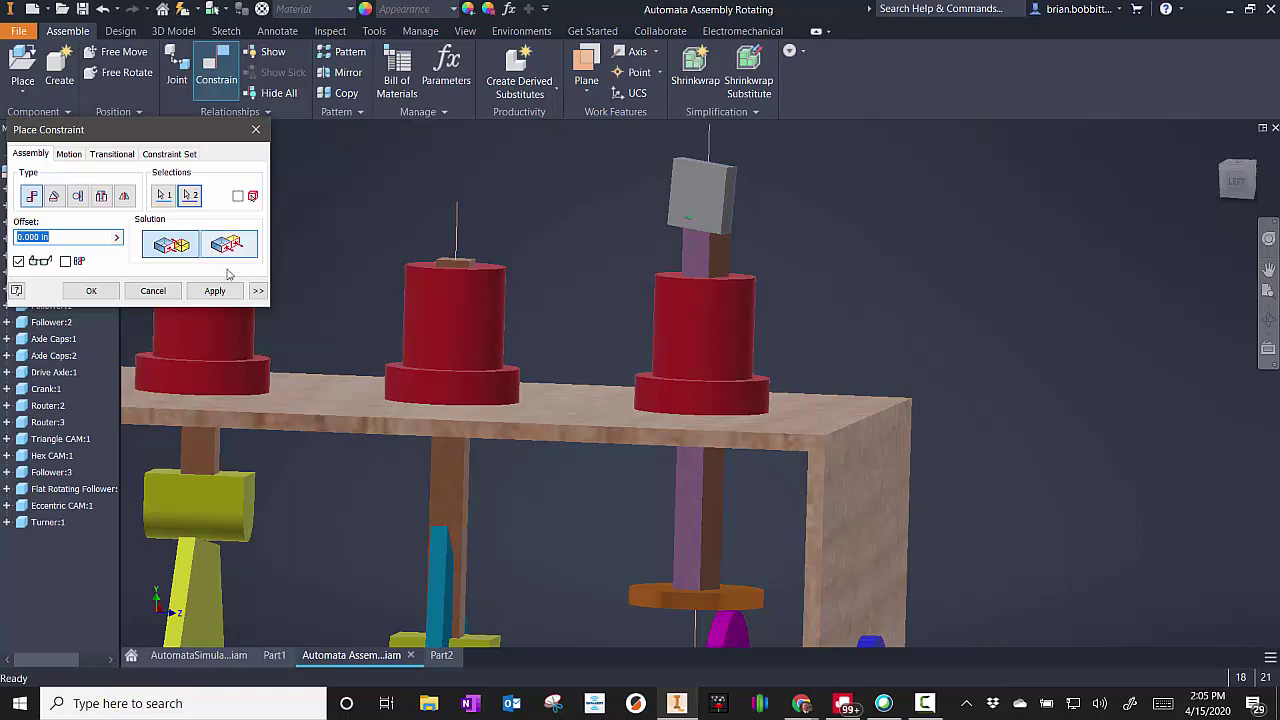
left_click(214, 290)
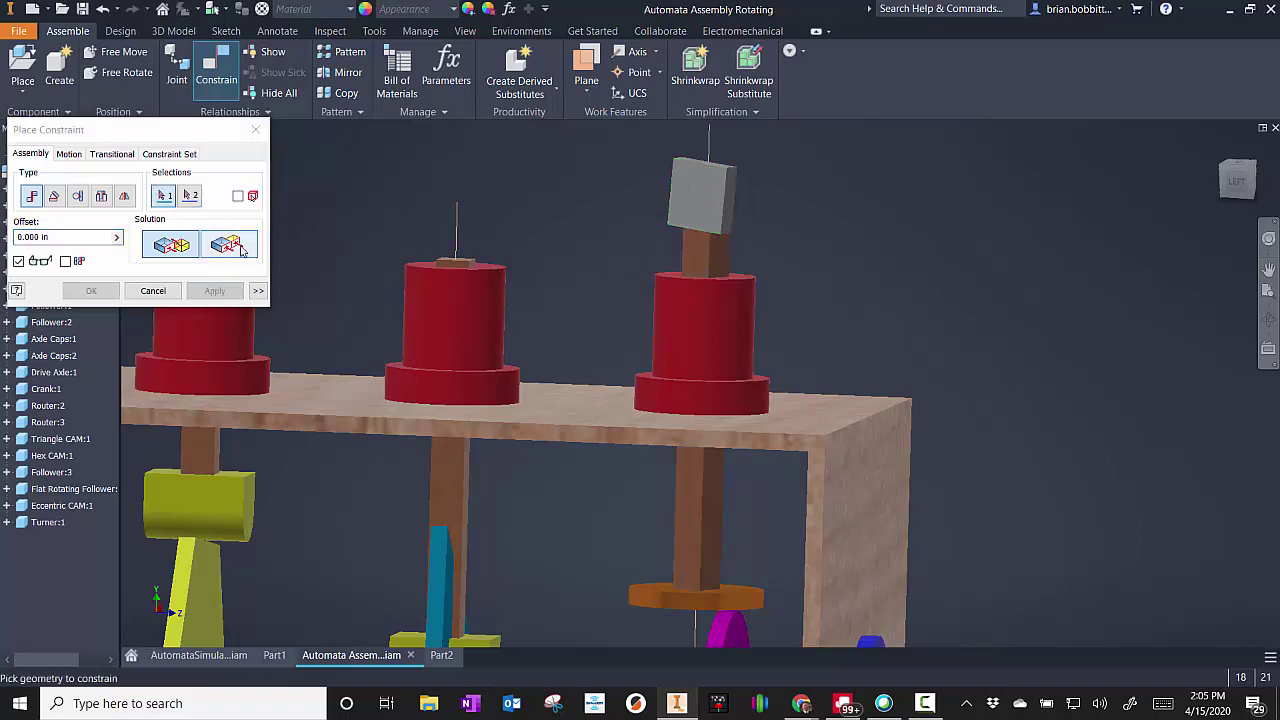
Step: Add a directed angle constraint of 0.00 deg between the Turner's narrow side face and the adjacent side of the third follower's shaft
left_click(57, 197)
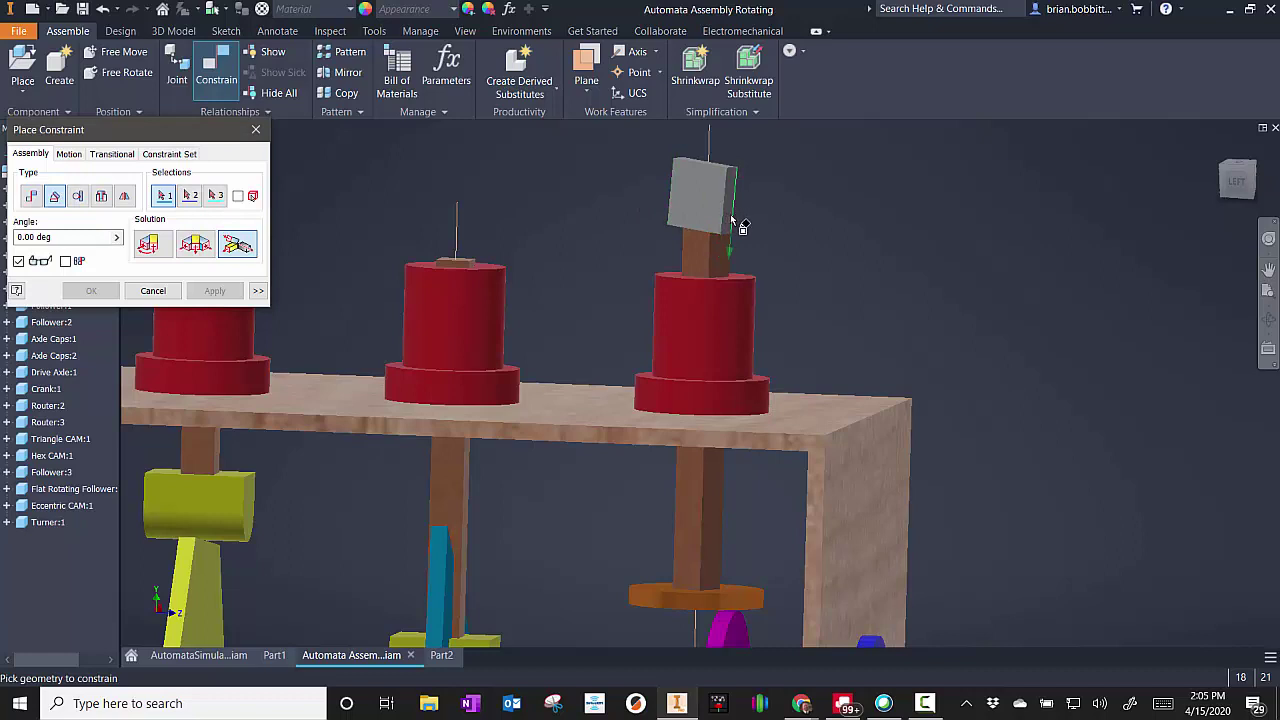
scroll(748, 205, "up", 5)
left_click(663, 223)
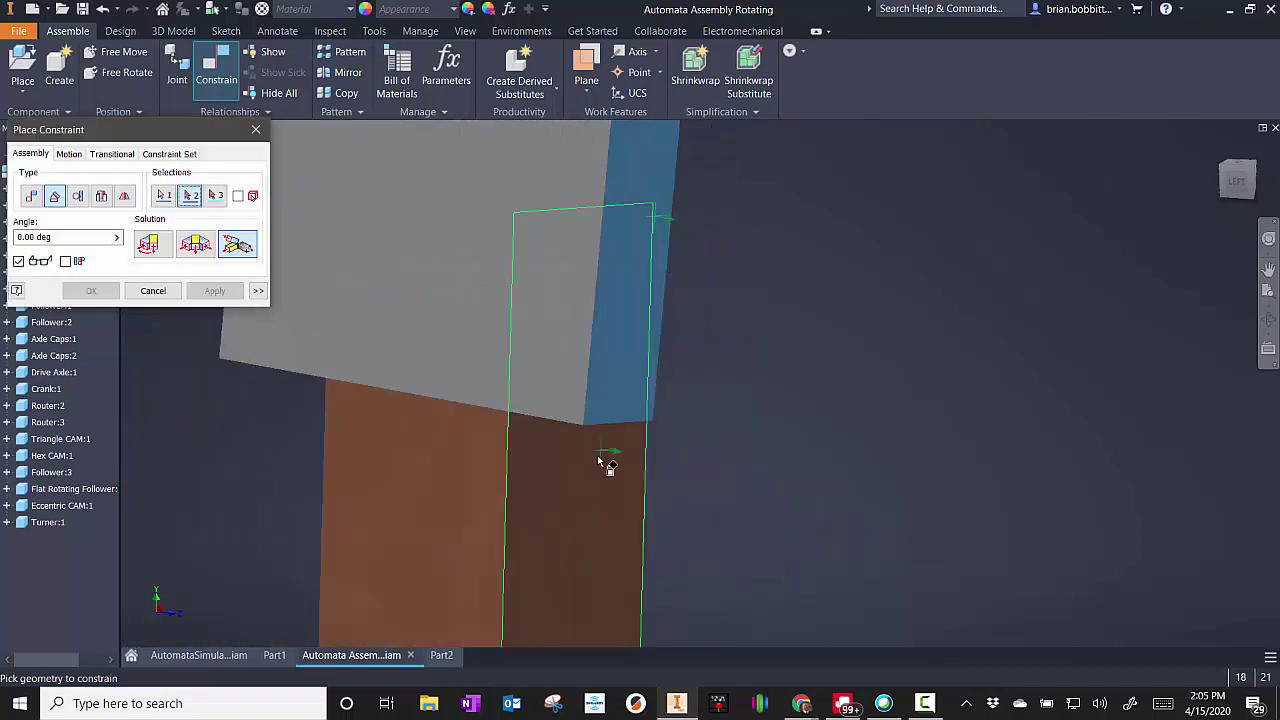
left_click(603, 460)
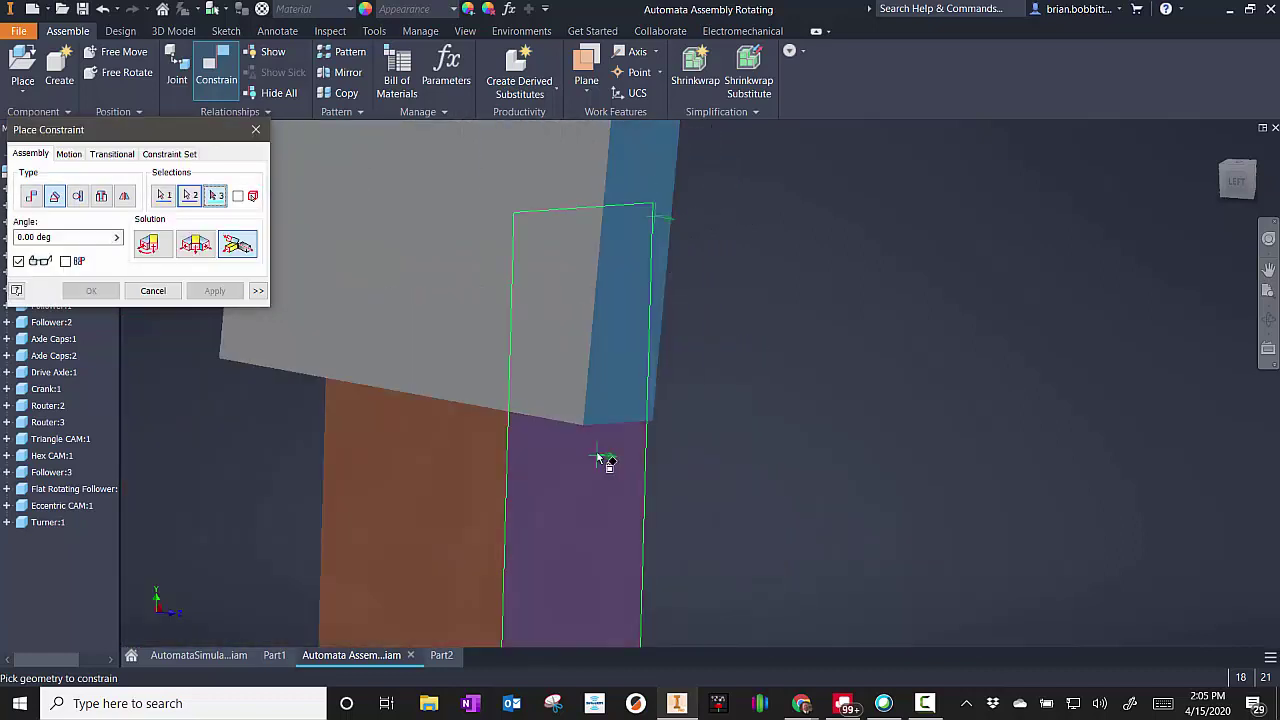
left_click(155, 252)
left_click(211, 296)
scroll(355, 302, "up", 5)
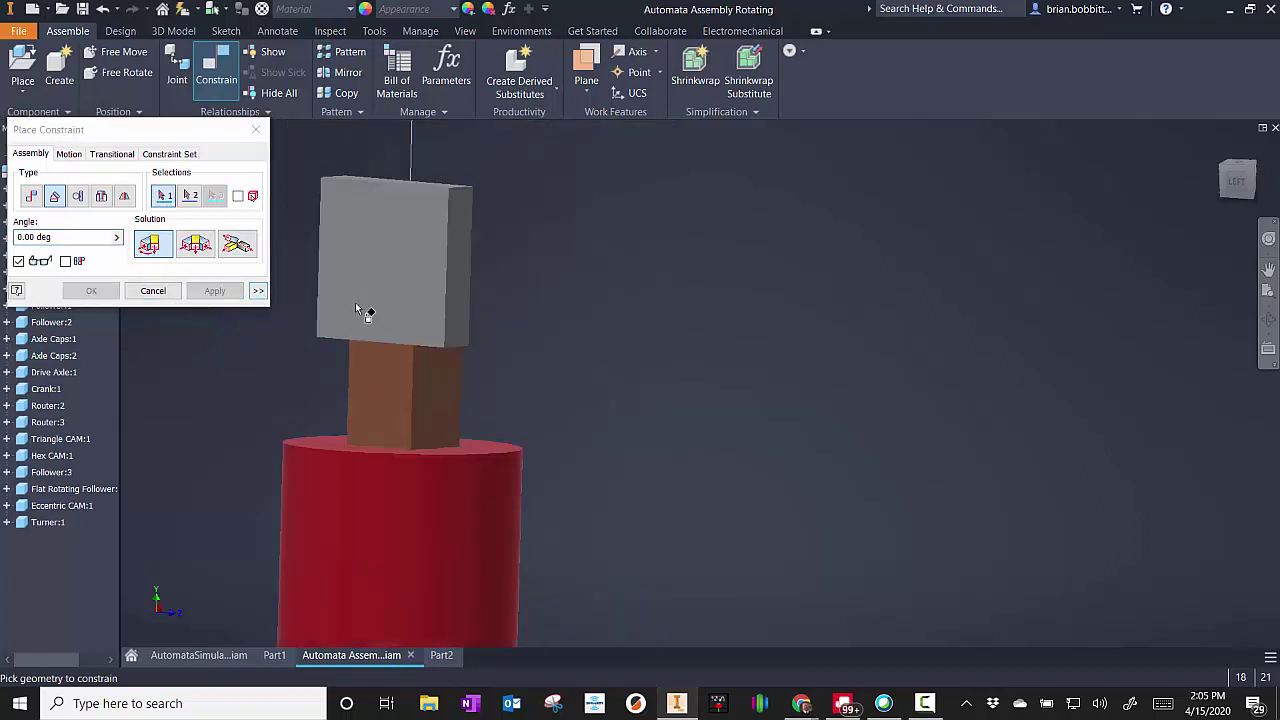
Step: Finish constraining and turn the crank to check how the three followers and the Turner move
key("F4")
scroll(769, 395, "up", 2)
left_click_drag(763, 424, 763, 460)
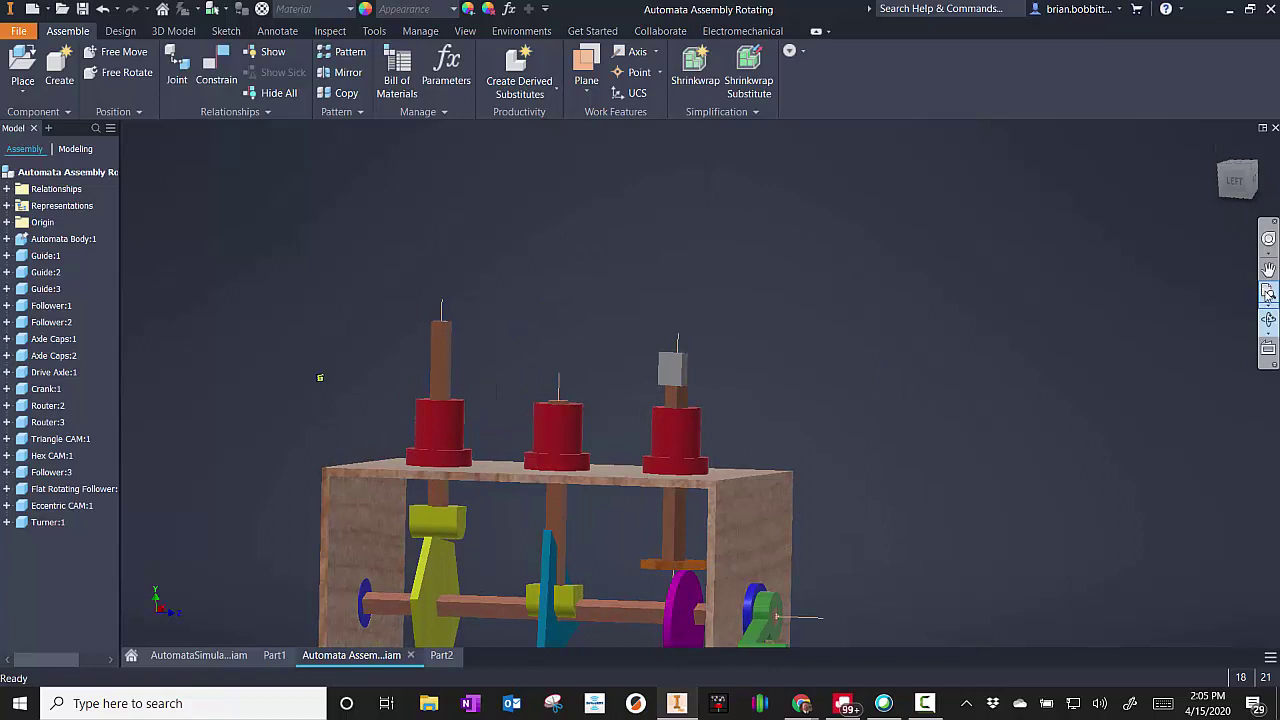
scroll(892, 513, "up", 1)
middle_click_drag(892, 513, 990, 352)
key("F4")
left_click_drag(884, 487, 977, 402)
mouse_move(920, 527)
left_mouse_down()
mouse_move(945, 505)
mouse_move(962, 440)
mouse_move(866, 508)
mouse_move(889, 406)
mouse_move(918, 510)
left_mouse_up()
scroll(795, 410, "down", 6)
scroll(836, 428, "up", 5)
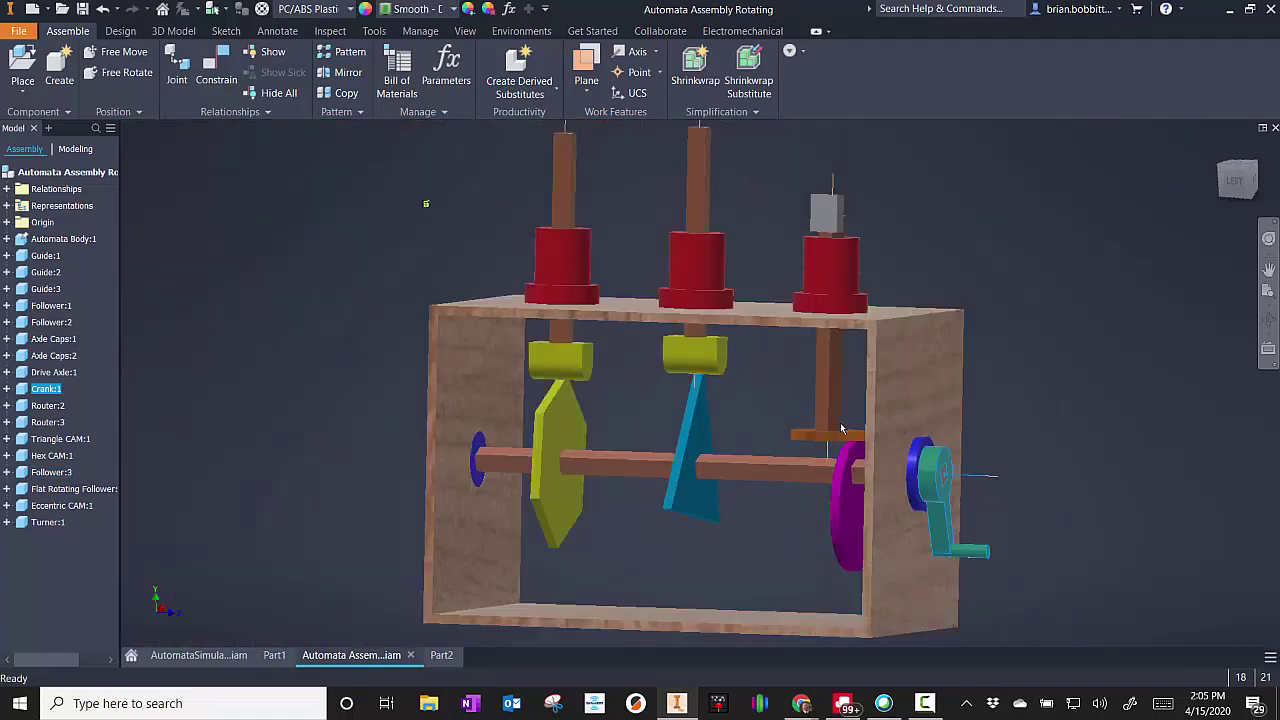
Step: Add a reverse rotation motion constraint at ratio 1.000 between the third follower's disk top and the eccentric cam's side face
scroll(840, 305, "up", 3)
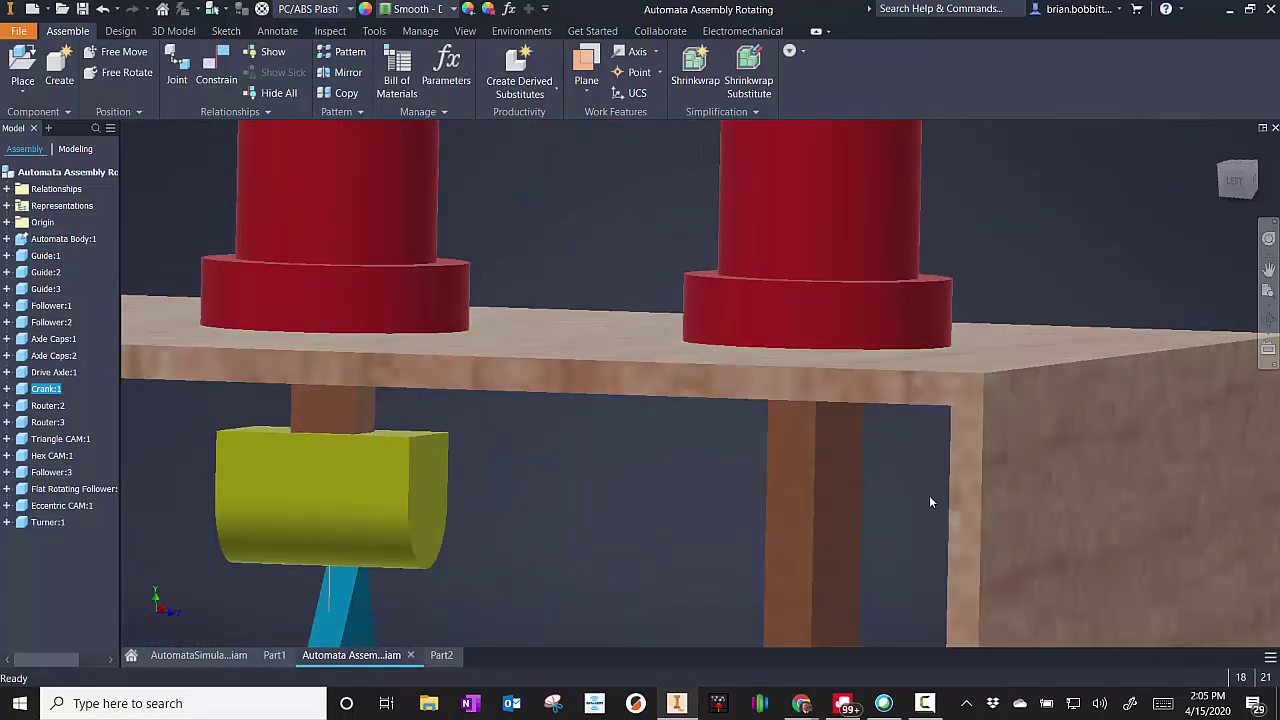
scroll(929, 495, "down", 6)
scroll(927, 549, "up", 5)
scroll(927, 549, "up", 3)
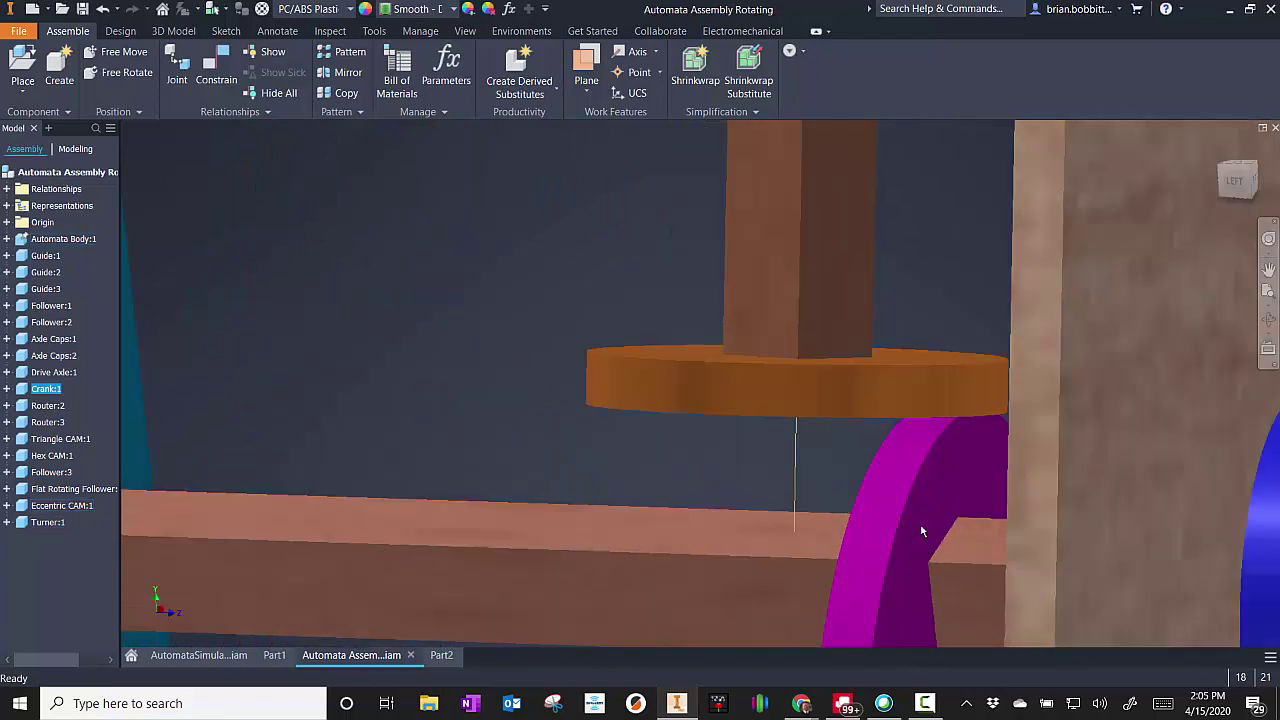
left_click(216, 72)
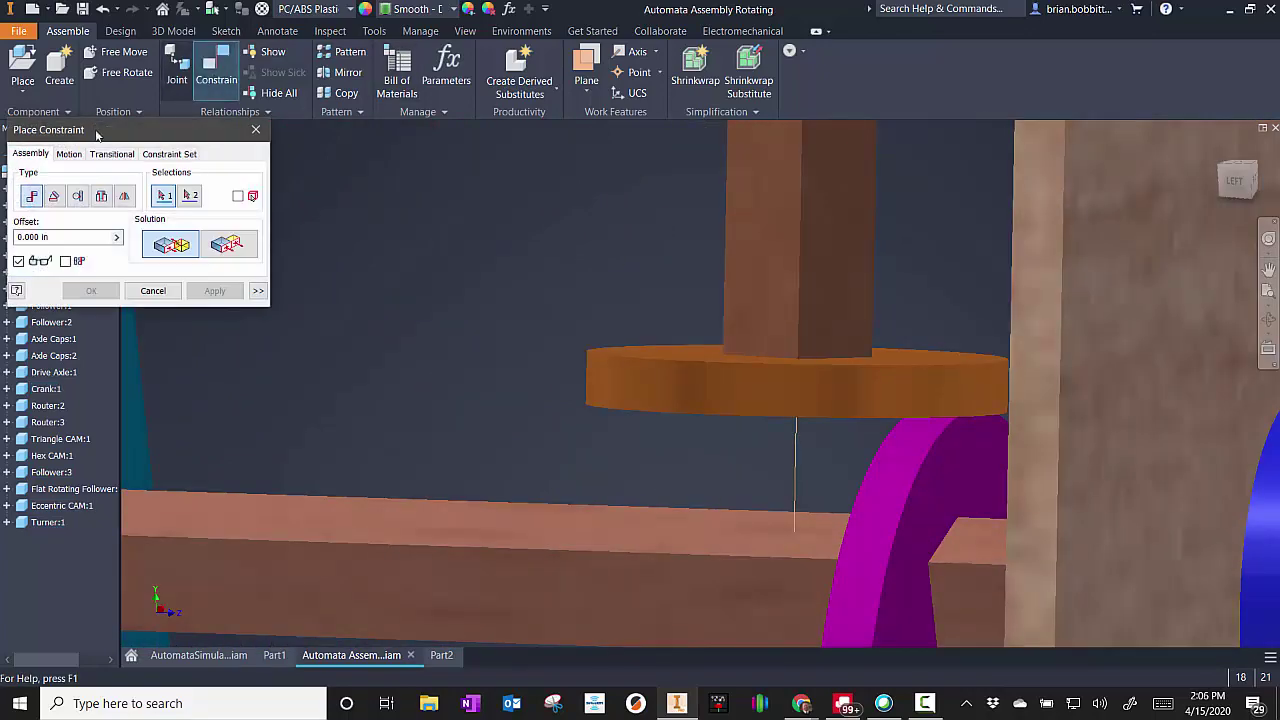
left_click(65, 158)
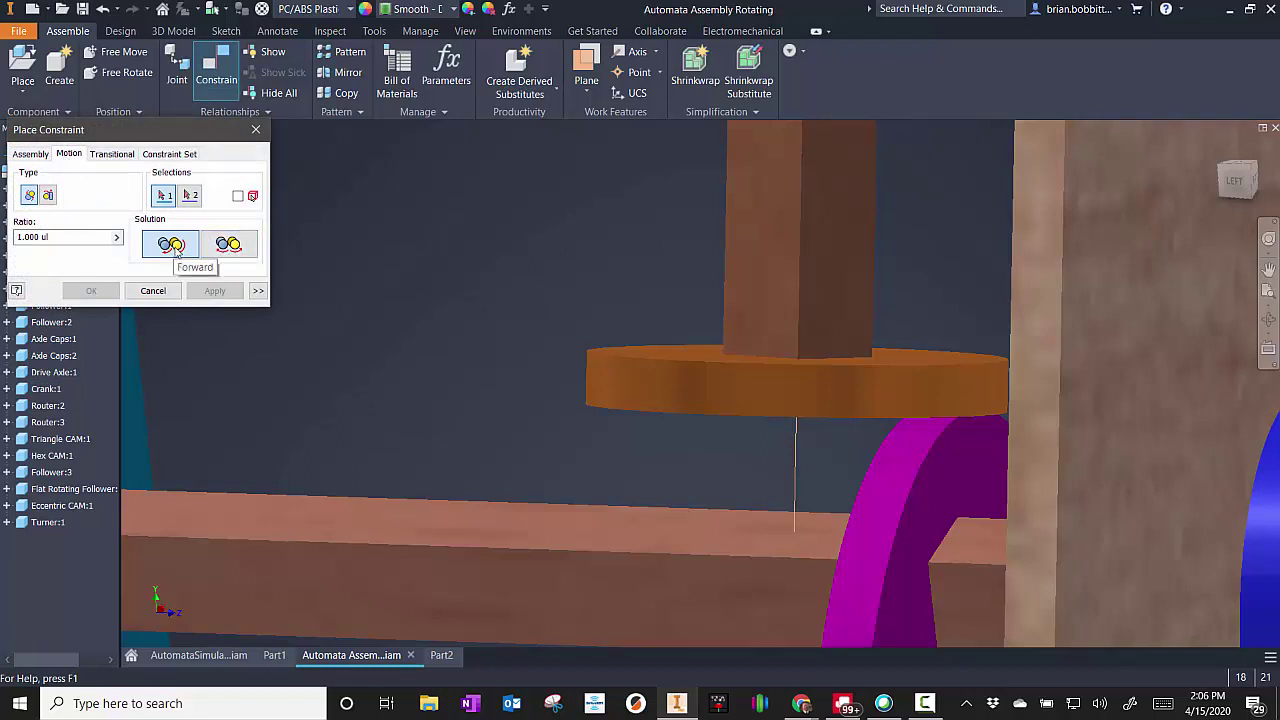
left_click(230, 250)
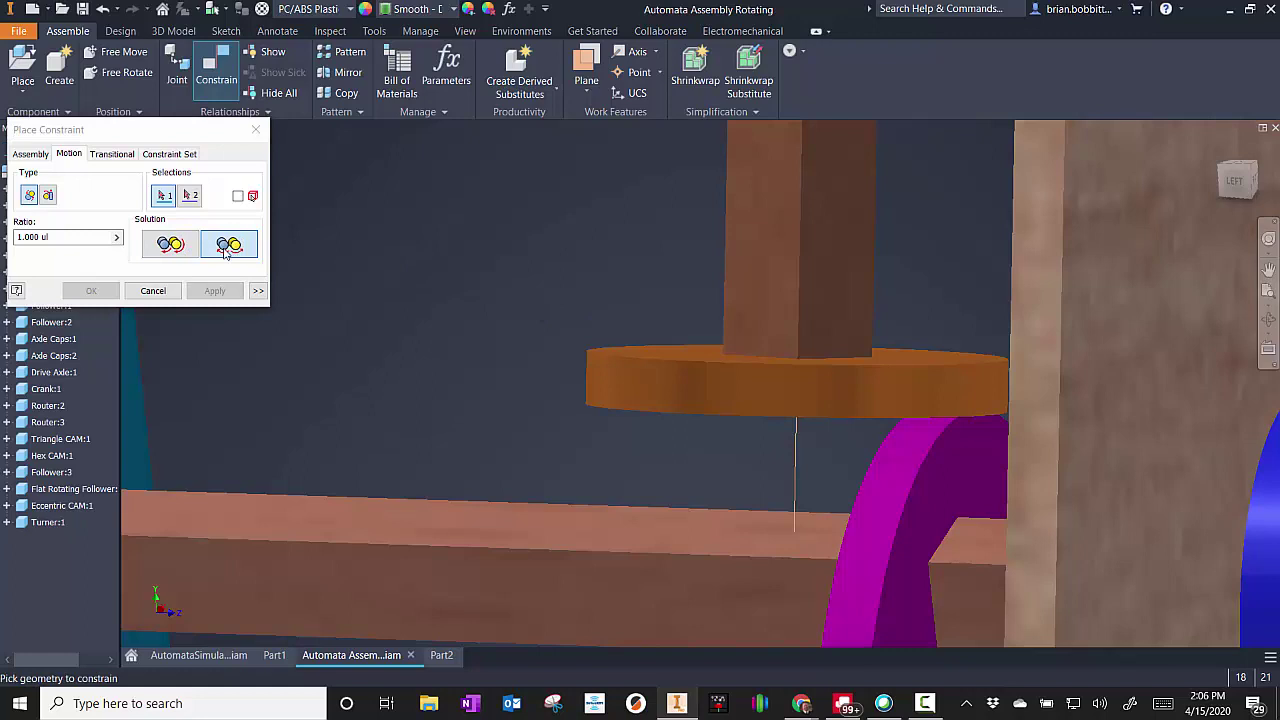
left_click(936, 369)
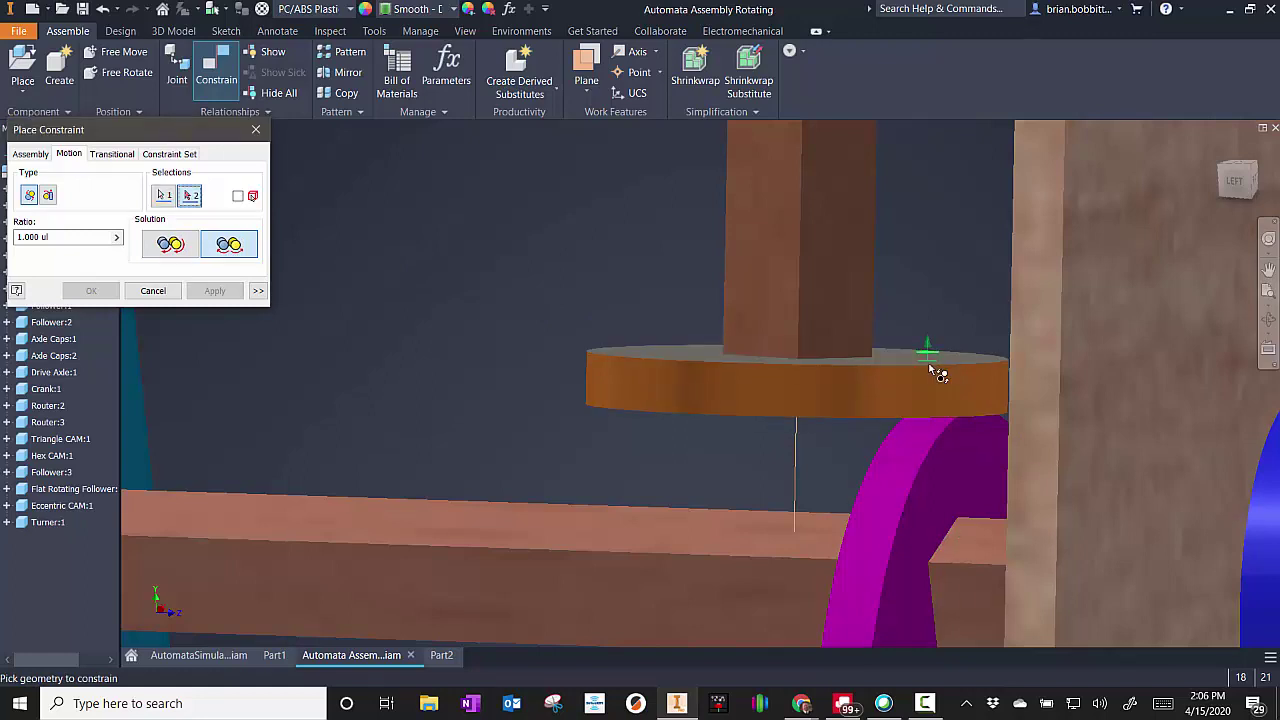
left_click(965, 460)
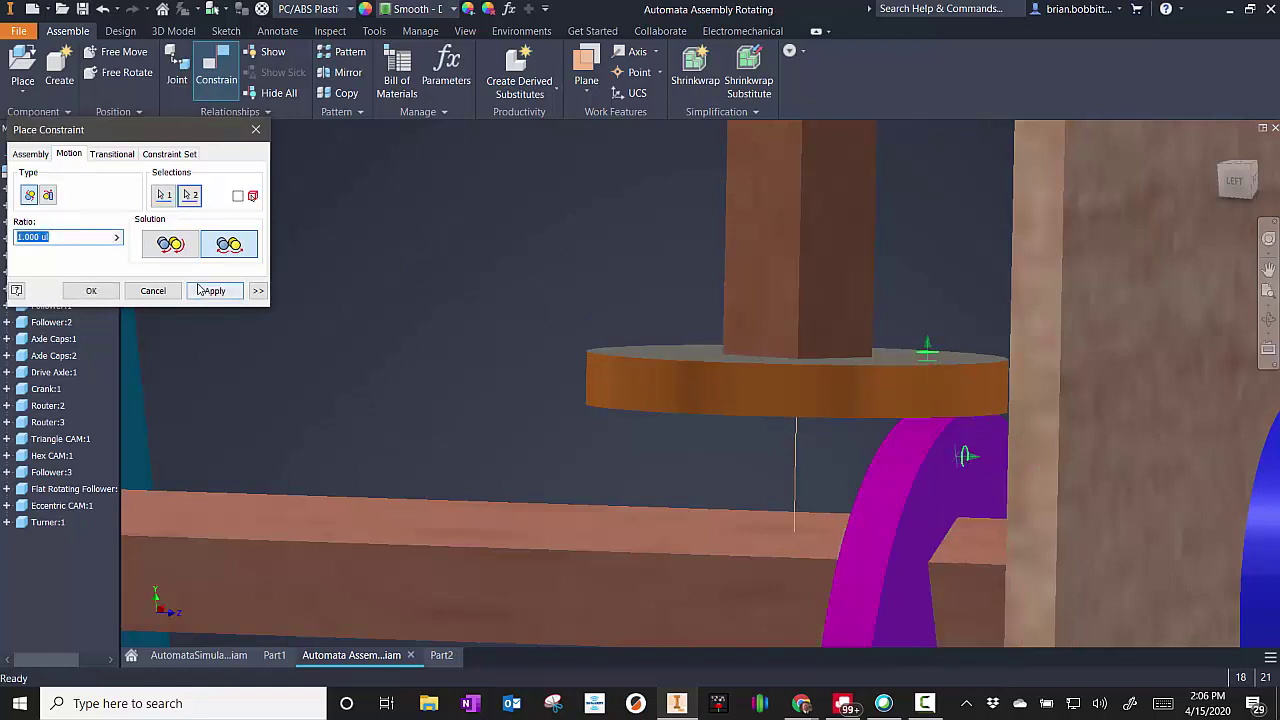
left_click(218, 297)
key("Escape")
Step: Turn the crank in the whole assembly to test the rotation of the third follower and the Turner
scroll(452, 244, "down", 8)
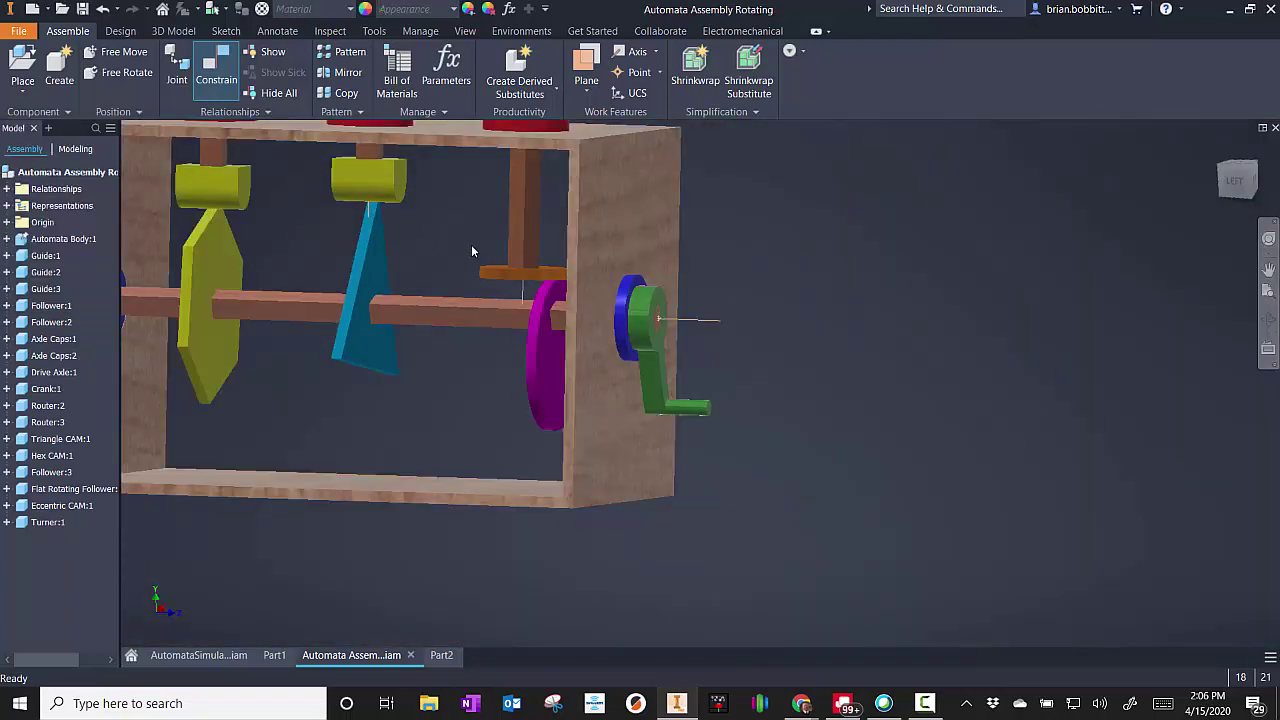
left_click(1270, 291)
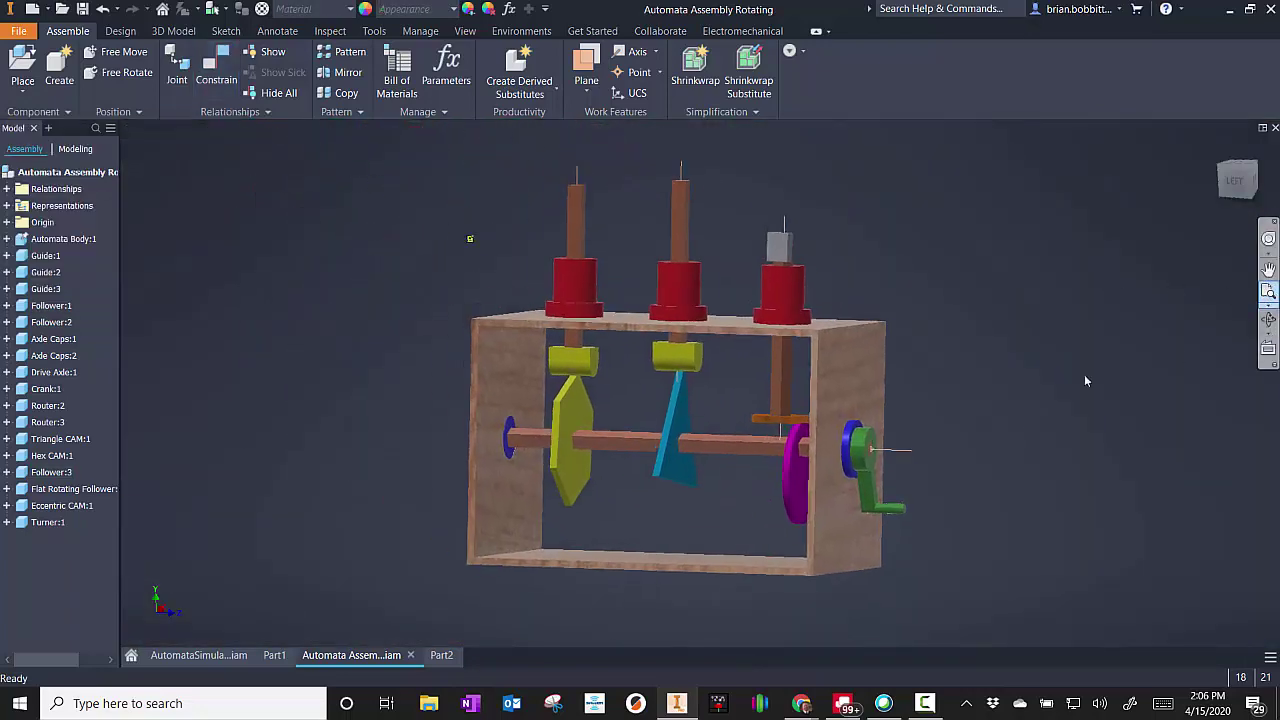
left_click_drag(908, 523, 920, 483)
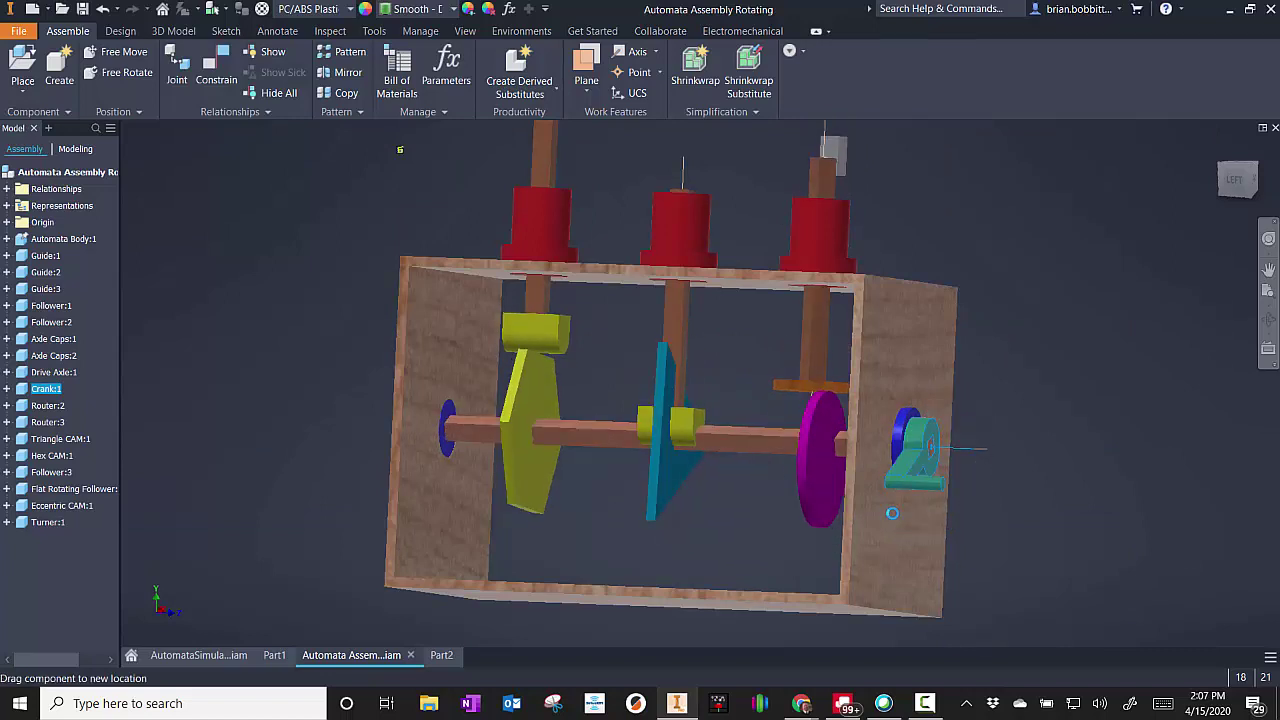